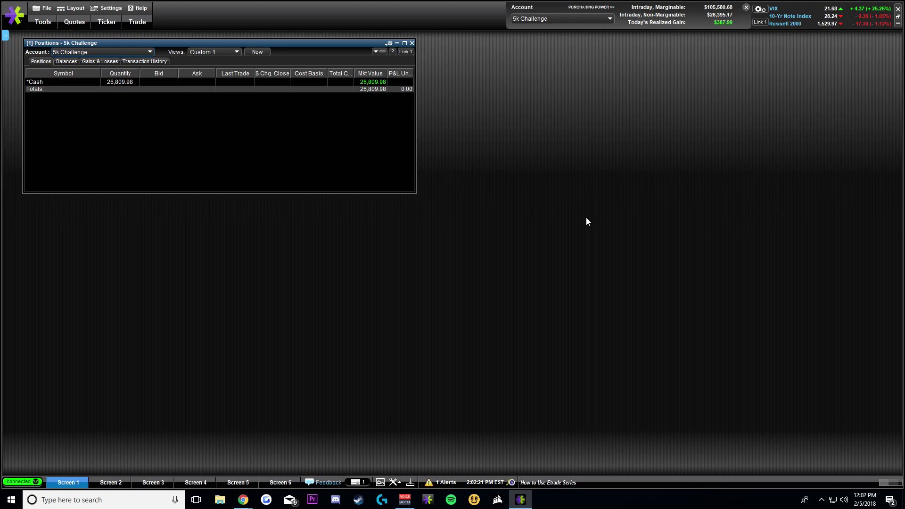
Move the Positions window slightly to the right, and briefly show the Pro Dashboard before hiding it again
drag(316, 43, 233, 49)
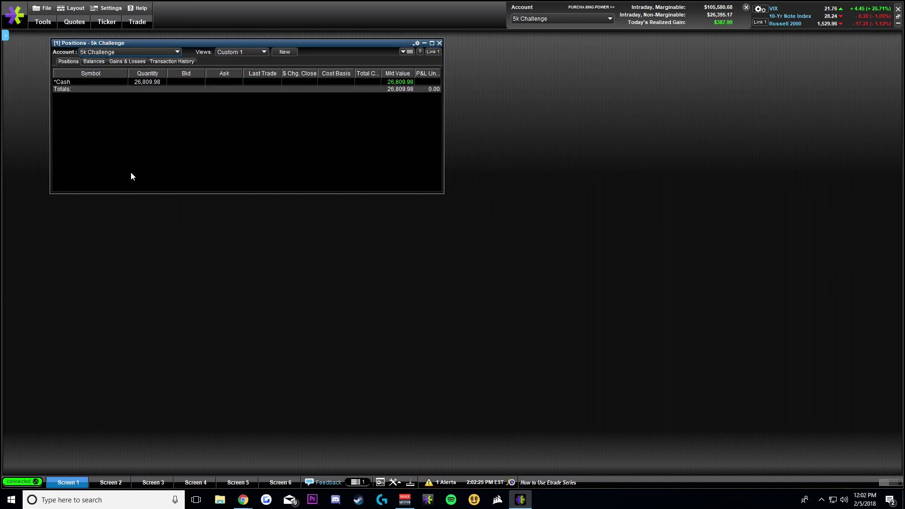
click(13, 36)
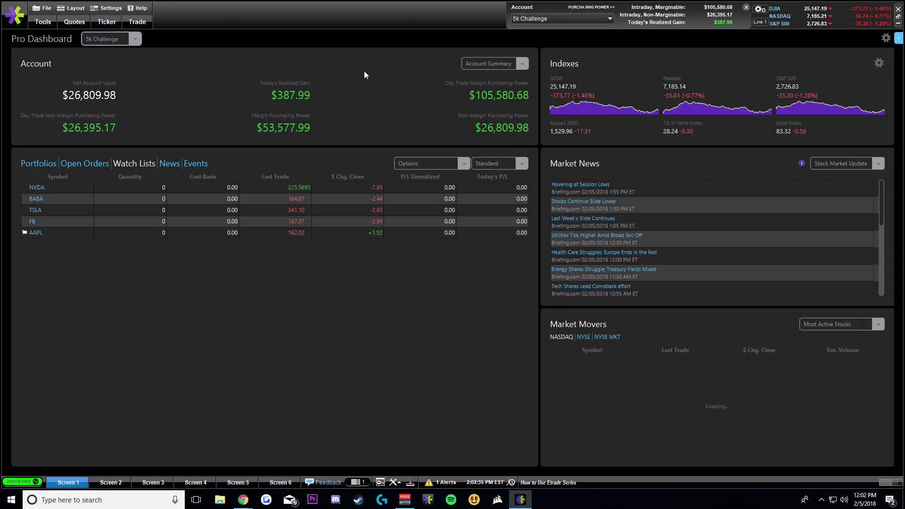
click(886, 38)
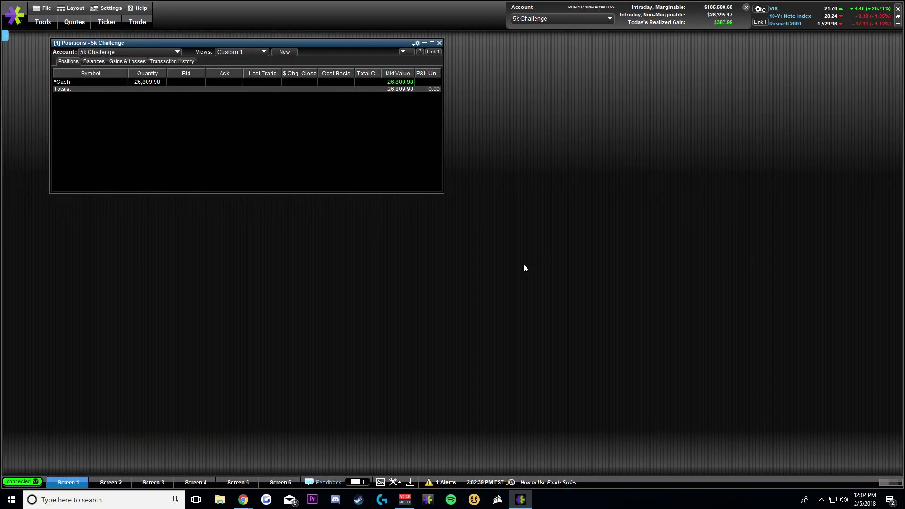
Look through the workspaces Screen 1 to Screen 4 and Screen 6, and return to Screen 1
click(111, 483)
click(153, 482)
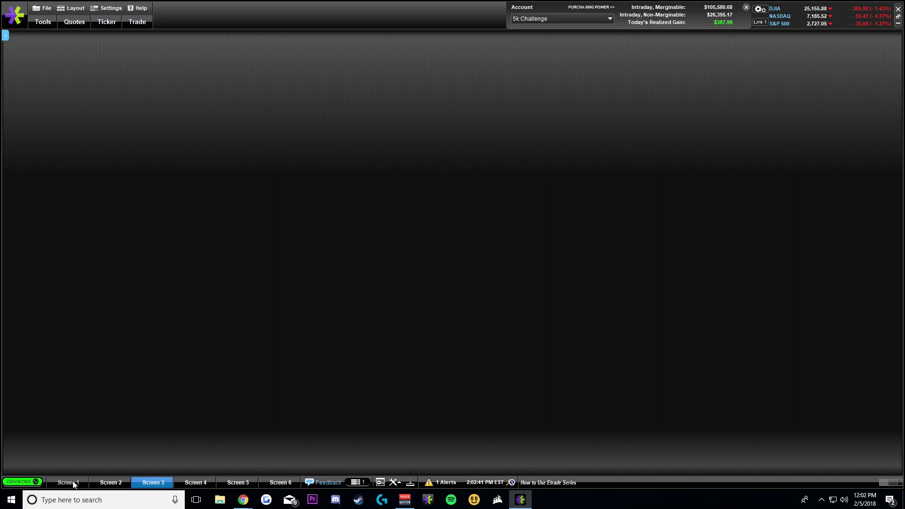
click(68, 482)
click(111, 483)
click(153, 482)
click(196, 482)
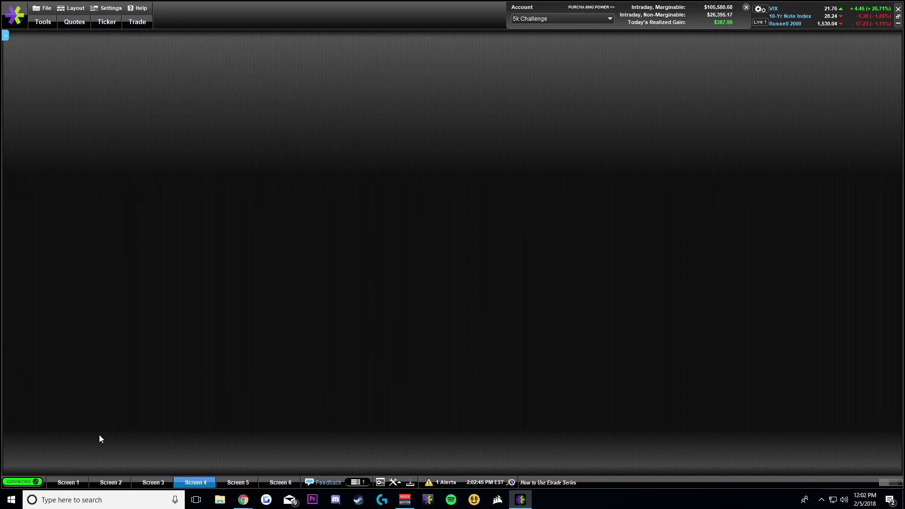
click(68, 482)
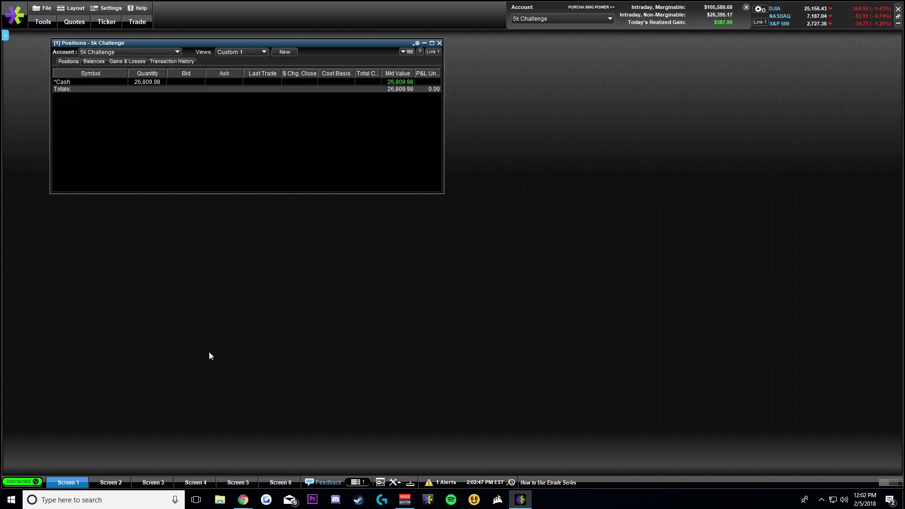
click(111, 482)
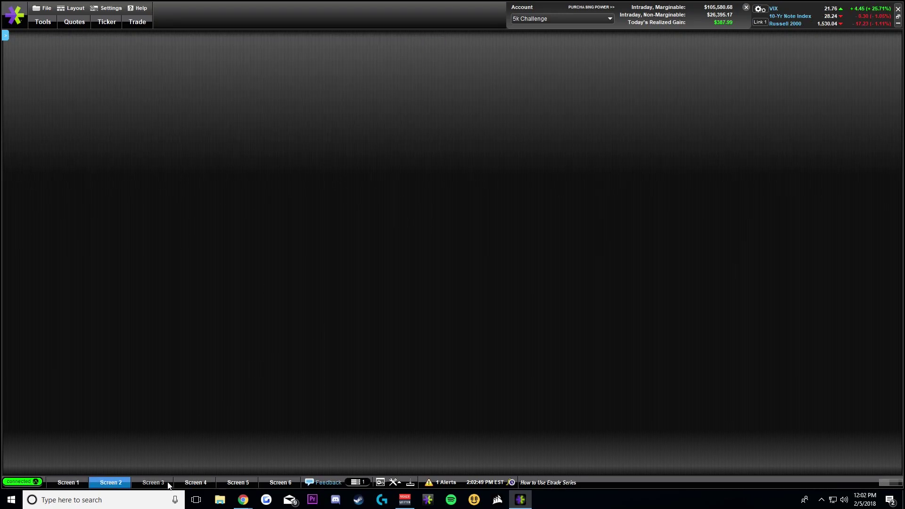
click(153, 482)
click(68, 482)
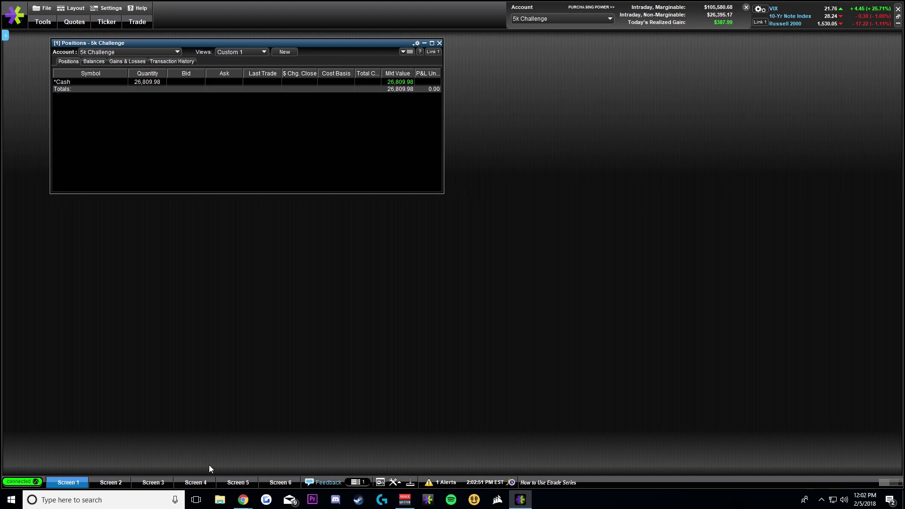
click(285, 484)
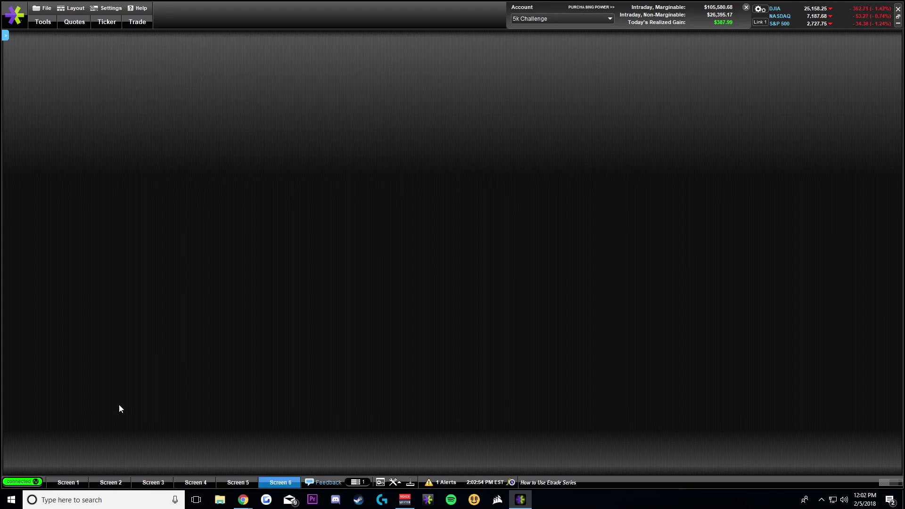
click(69, 483)
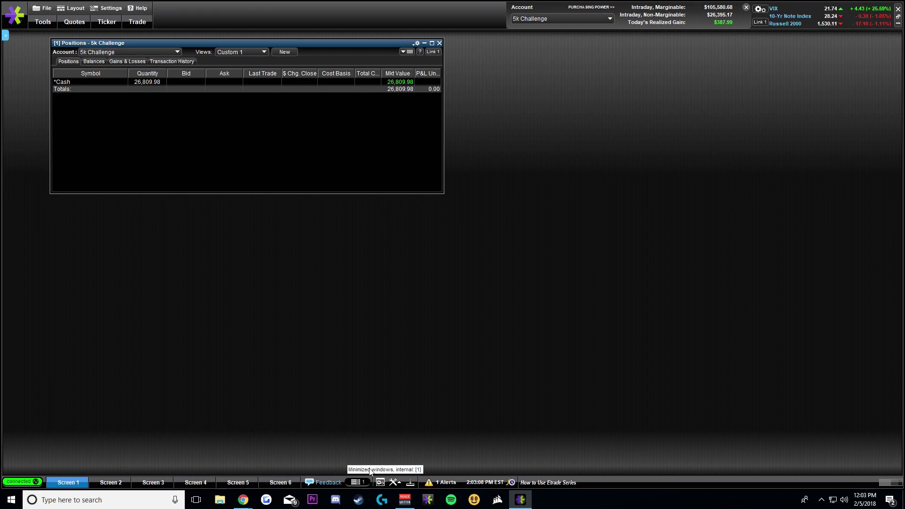
Apply the single-tile mode to Screen 1 so the Positions window fills the whole workspace
click(382, 483)
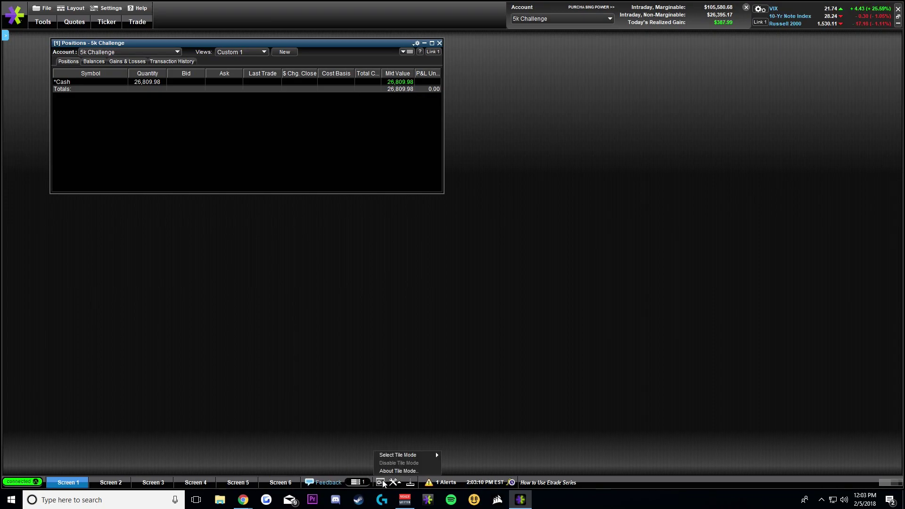
mouse_move(404, 459)
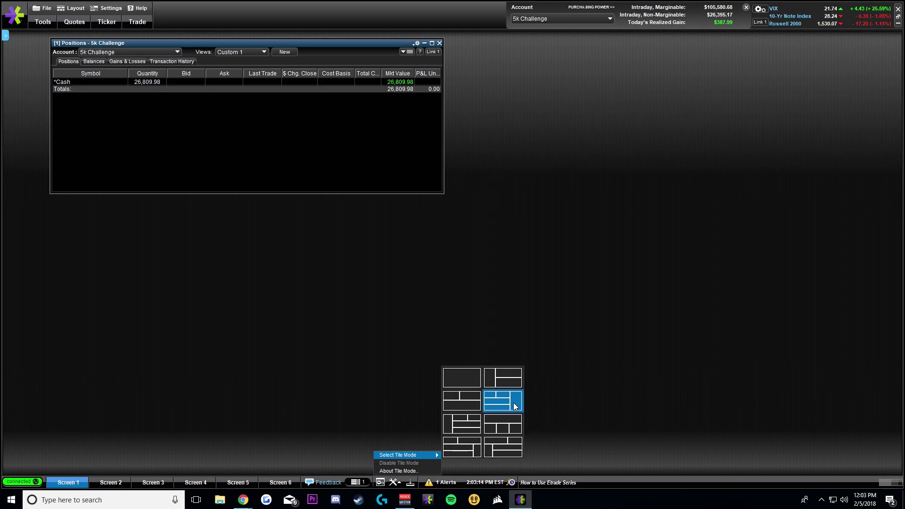
click(474, 378)
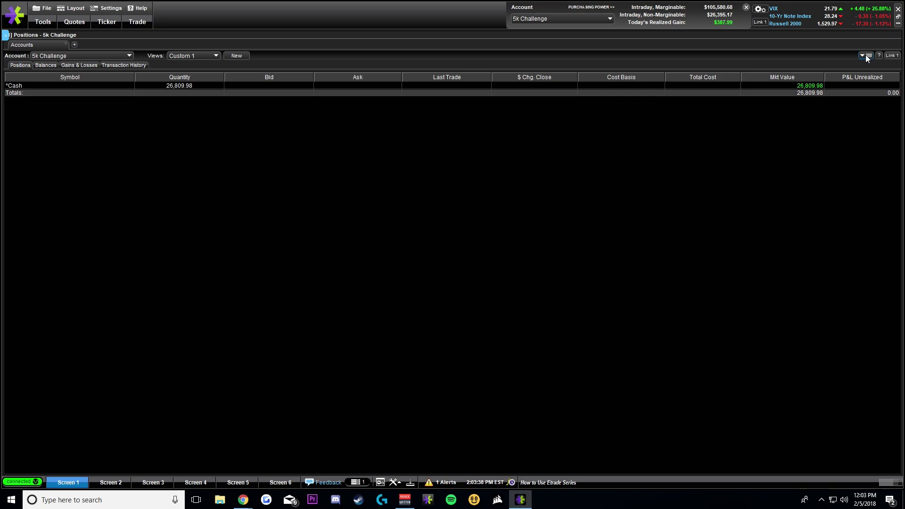
Add a Watch List tool as a new tab beside the Accounts tab
click(76, 45)
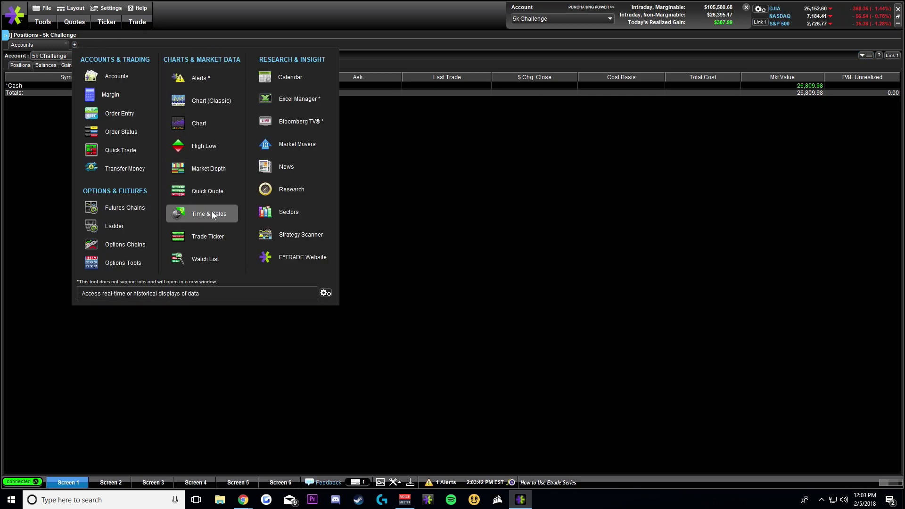
click(451, 207)
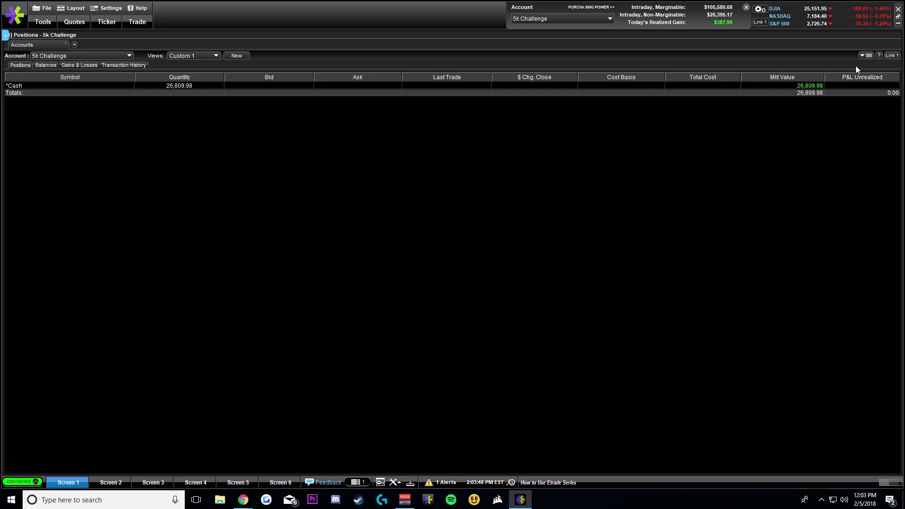
click(73, 45)
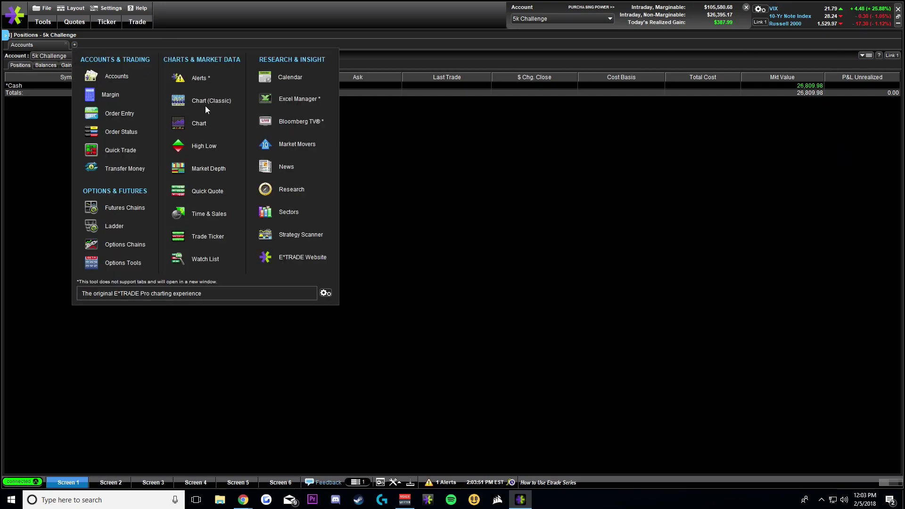
click(209, 264)
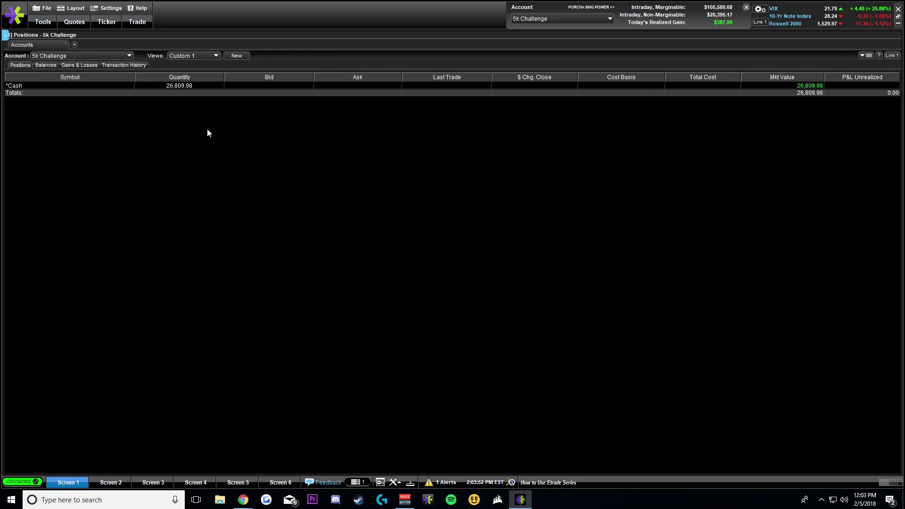
Remove the Fundamentals and News columns in the watch list setup and save the column set as the Custom 2 view
click(865, 56)
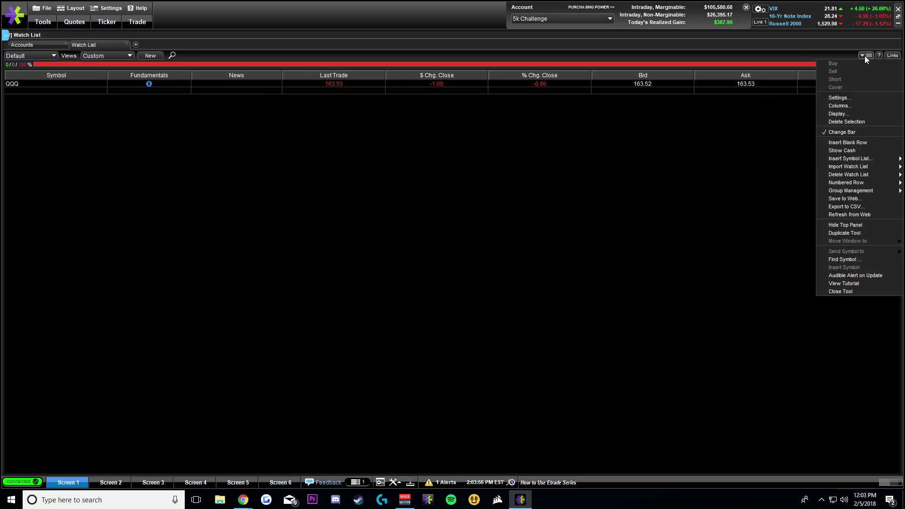
click(858, 105)
click(318, 117)
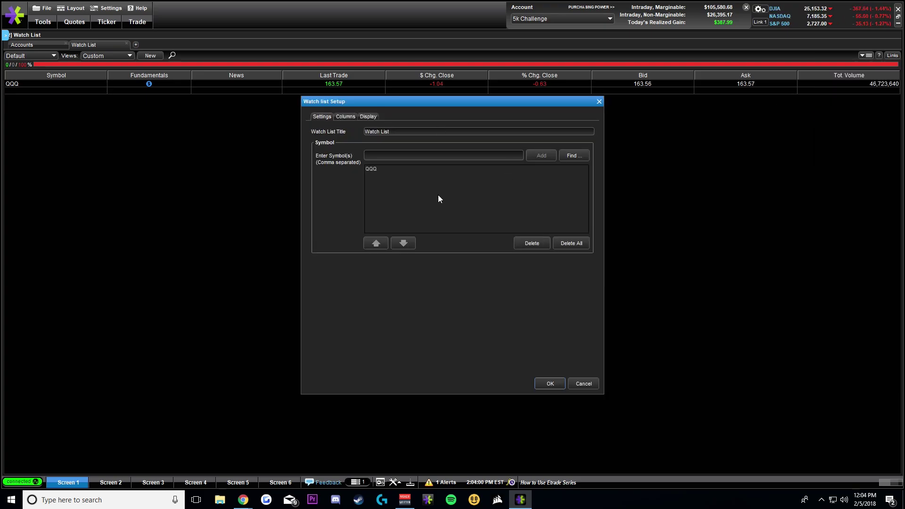
click(344, 116)
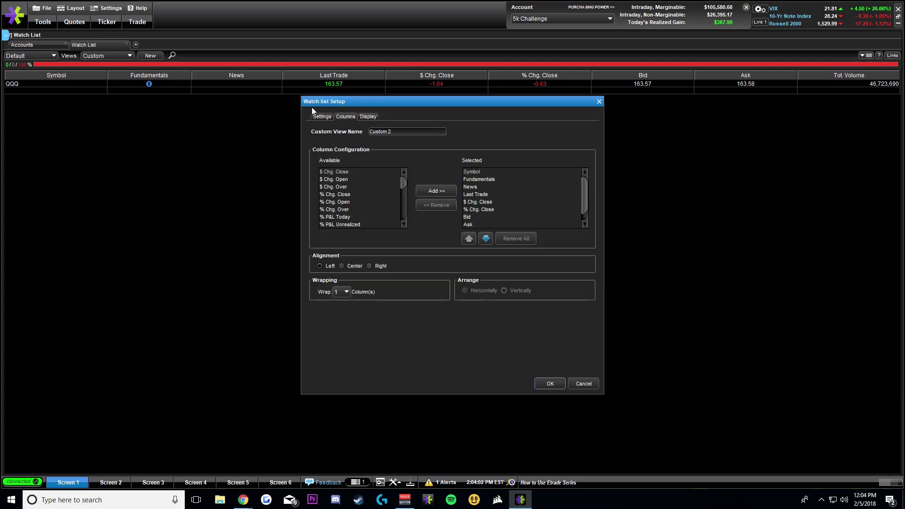
click(359, 117)
click(348, 115)
click(486, 181)
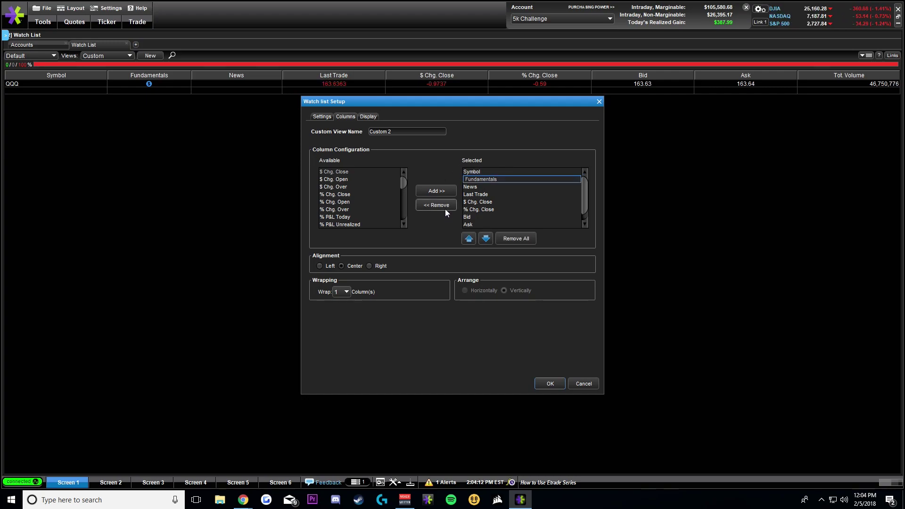
click(445, 208)
click(477, 180)
click(451, 205)
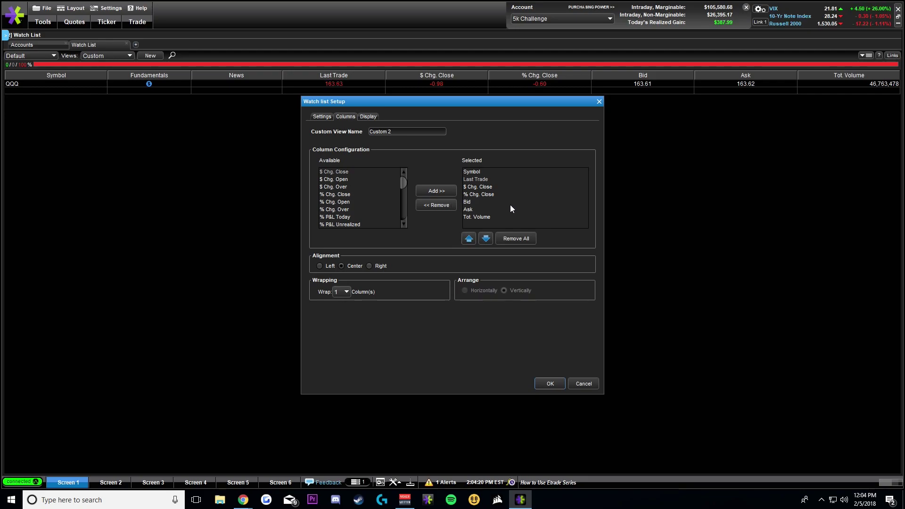
click(543, 382)
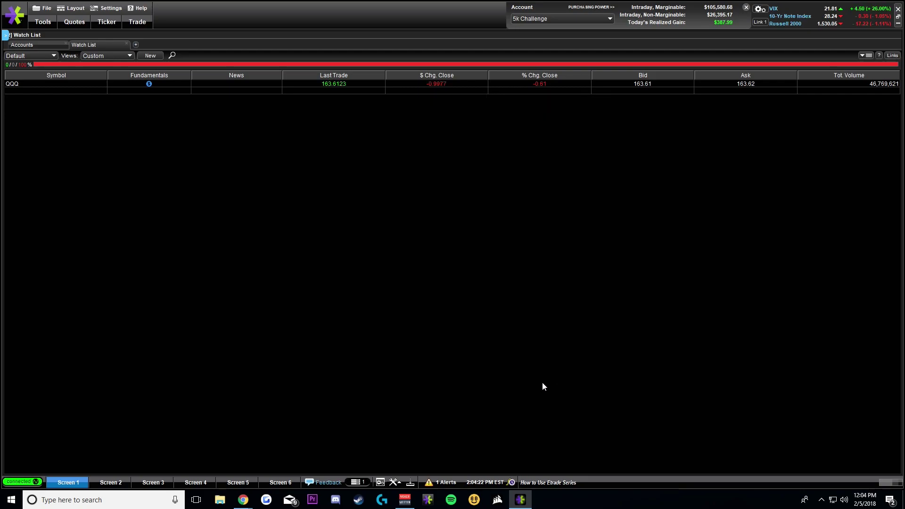
Try the Custom 1 view on the watch list and settle on the Daytrading view
click(115, 55)
click(122, 66)
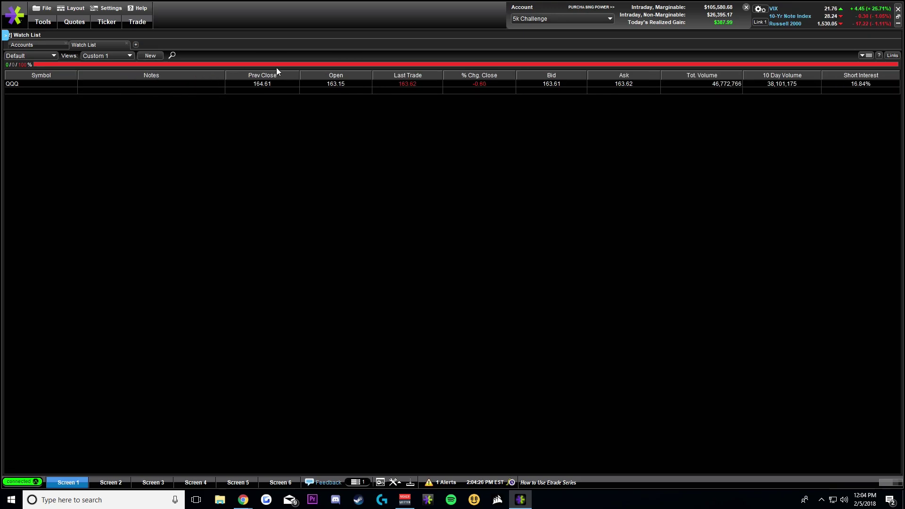
click(109, 56)
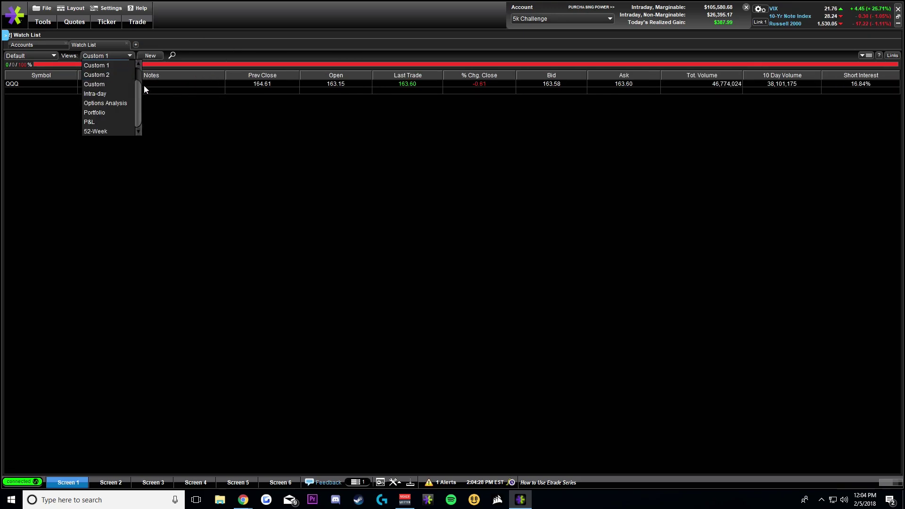
scroll(135, 67, up, 1)
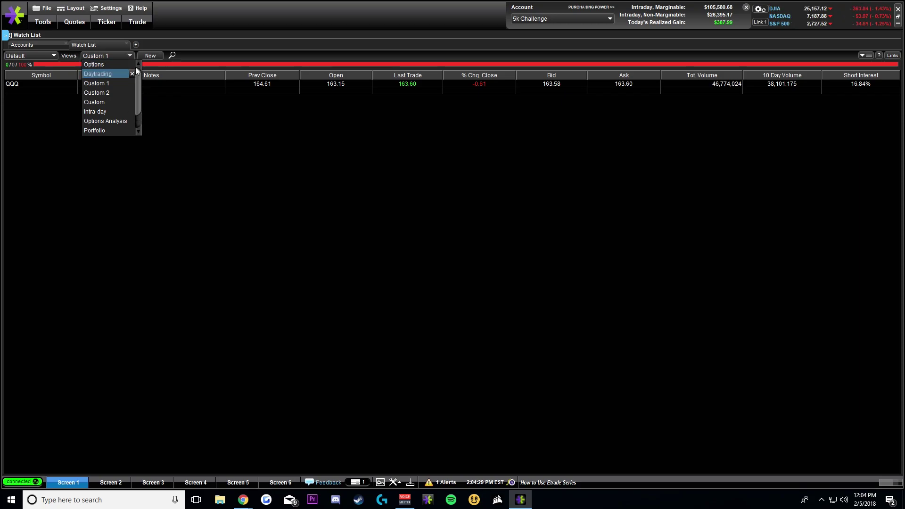
click(107, 74)
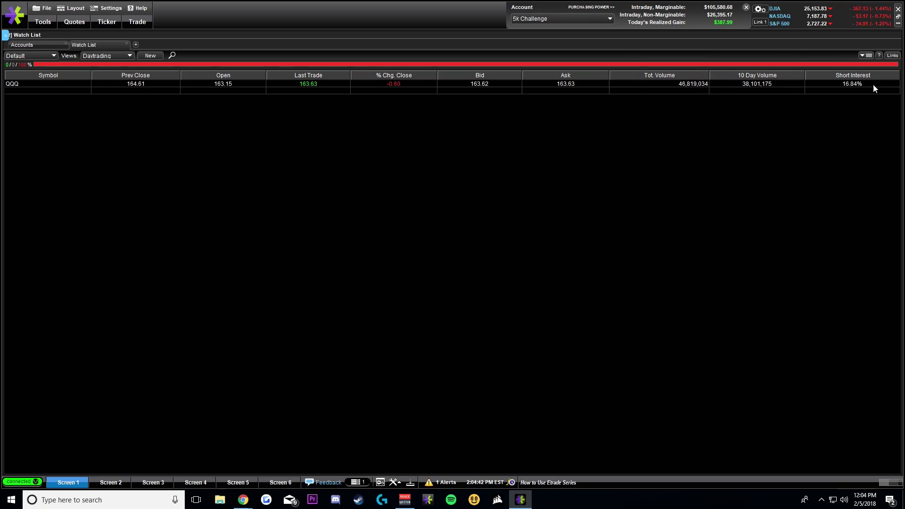
Examine the available and selected columns of the Daytrading view and leave the watch list setup without saving
click(863, 55)
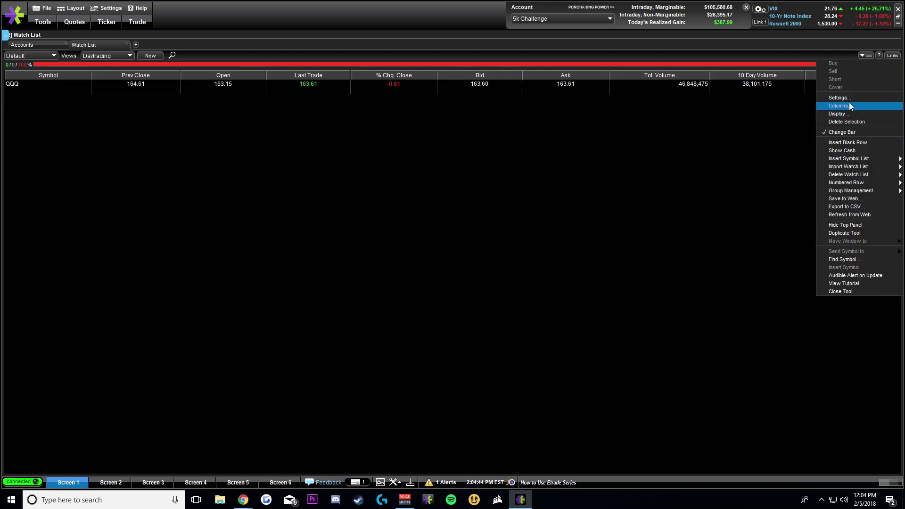
click(845, 96)
click(348, 117)
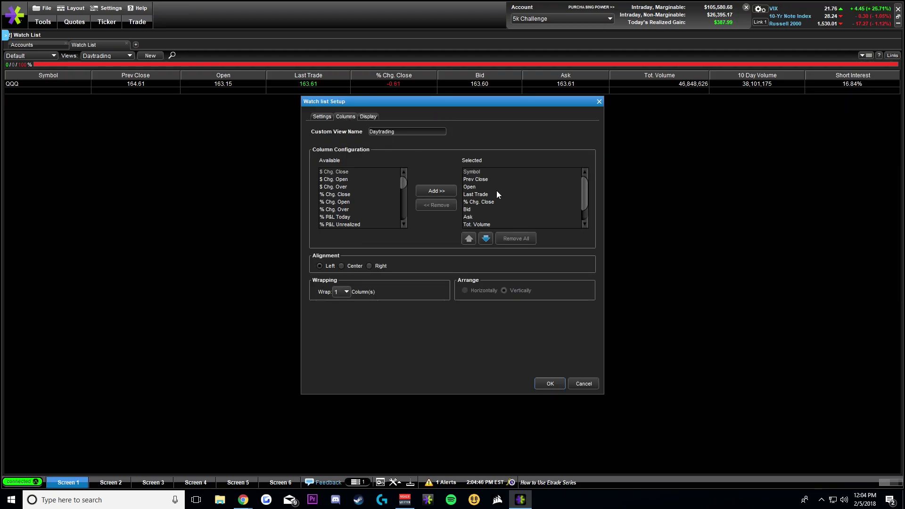
drag(401, 182, 403, 203)
scroll(379, 193, down, 10)
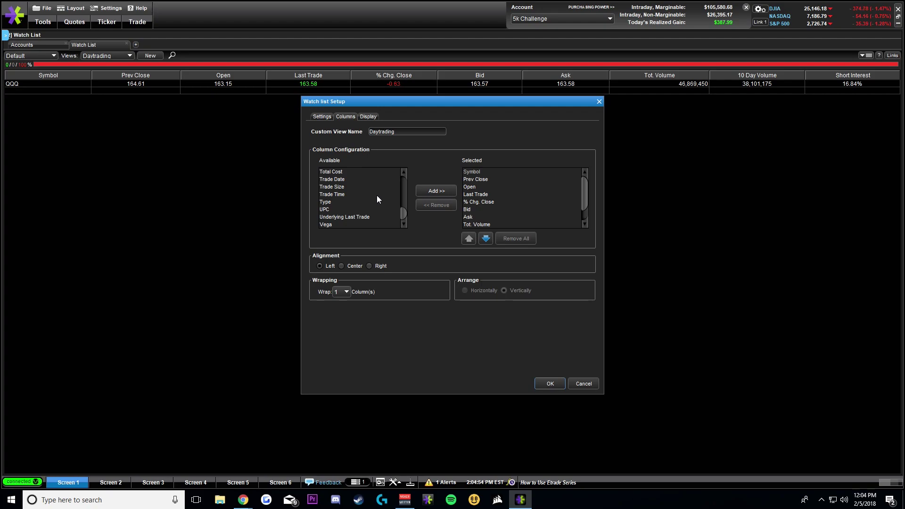
click(584, 384)
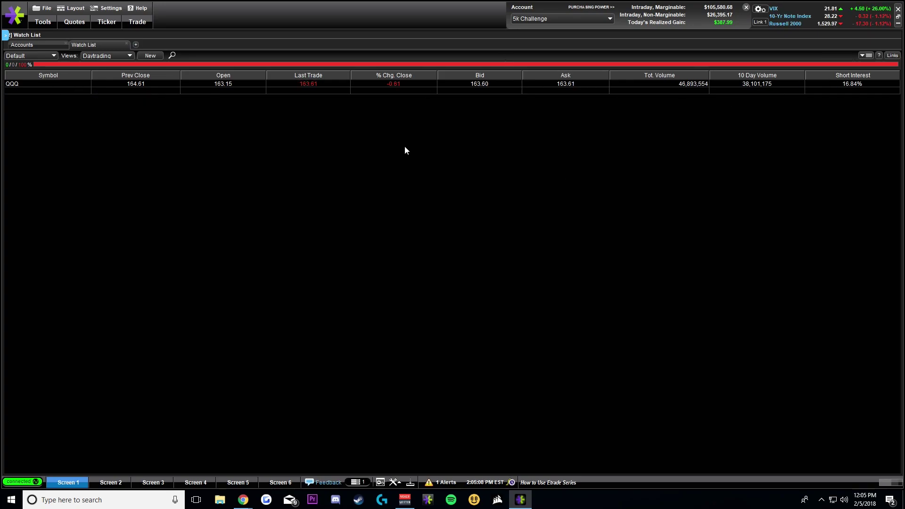
Compare the Accounts and Watch List tabs, and end on the Accounts tab
click(27, 46)
click(87, 45)
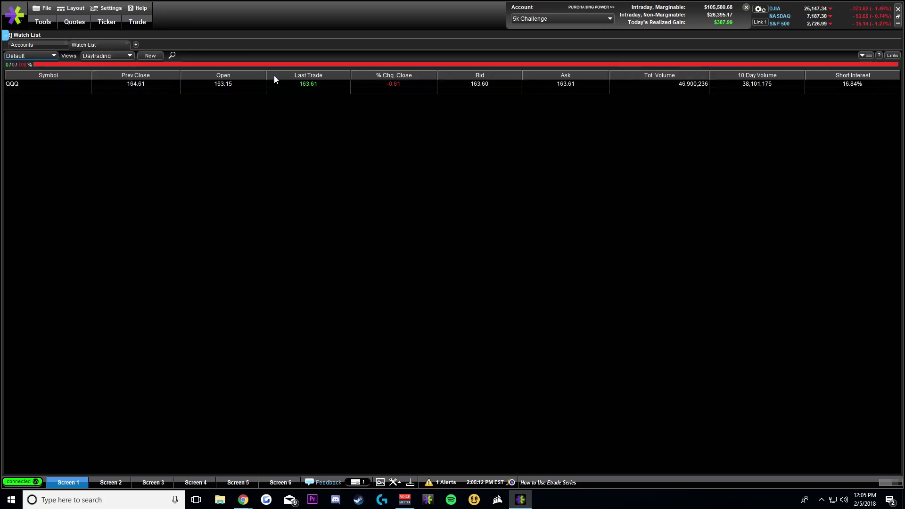
click(37, 44)
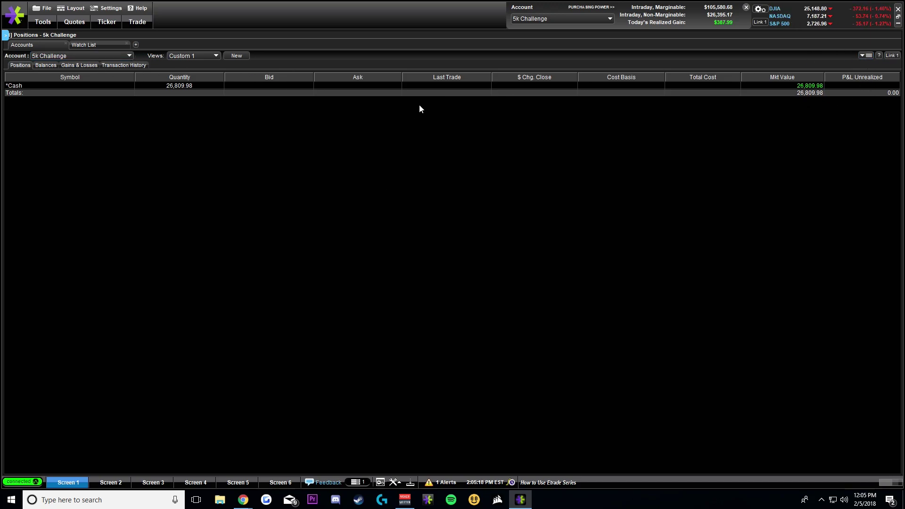
Add an Order Entry tool as a new tab after the Watch List tab
click(135, 44)
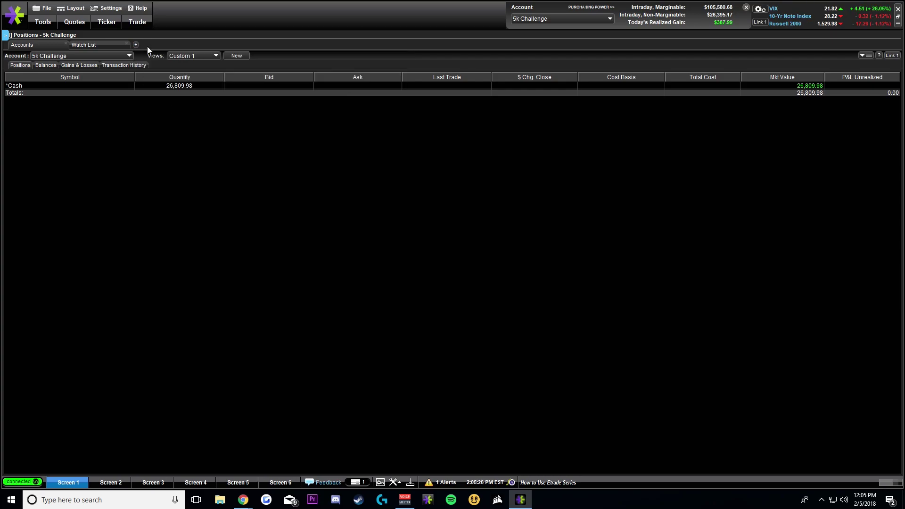
click(136, 44)
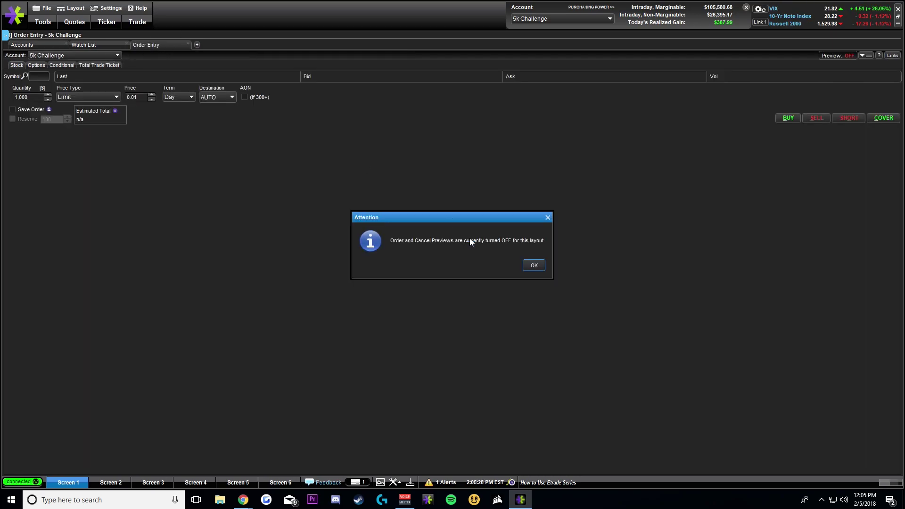
Dismiss the preview notice, split Order Entry into its own pane beside the other tabs, and bring up the Accounts tab
click(533, 265)
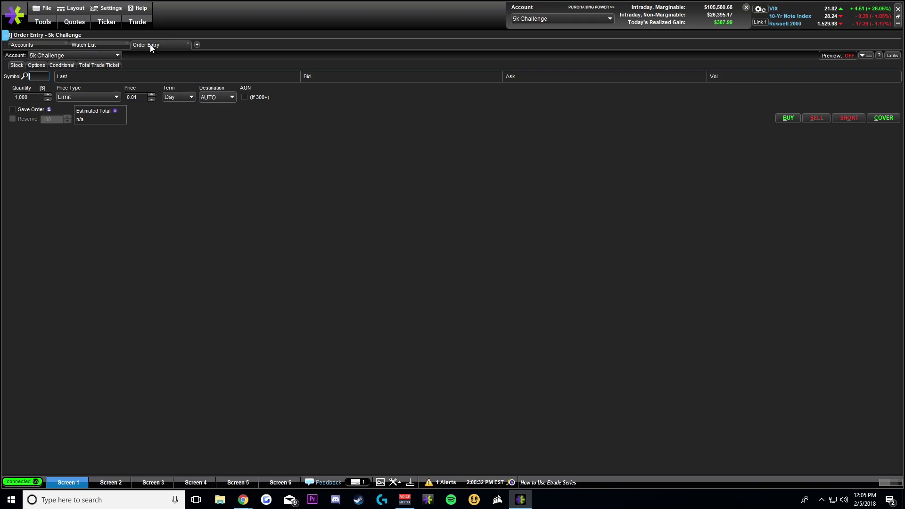
click(151, 45)
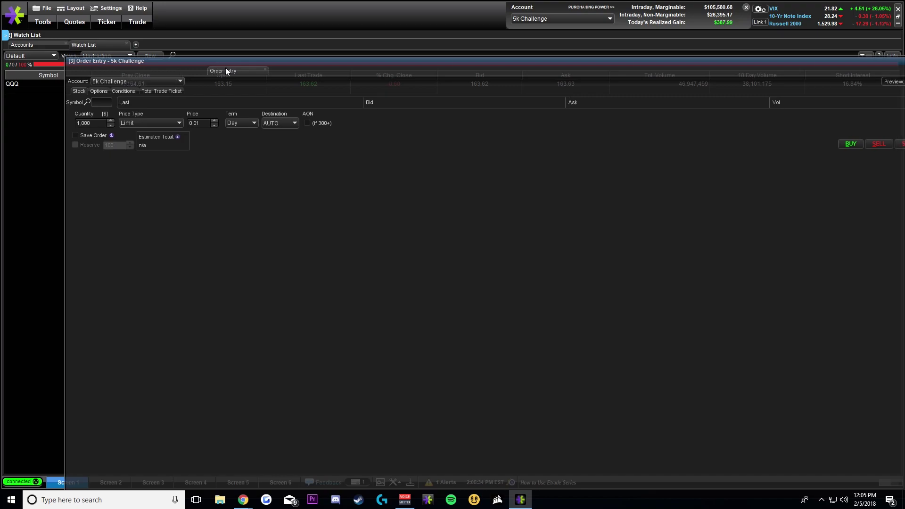
click(167, 45)
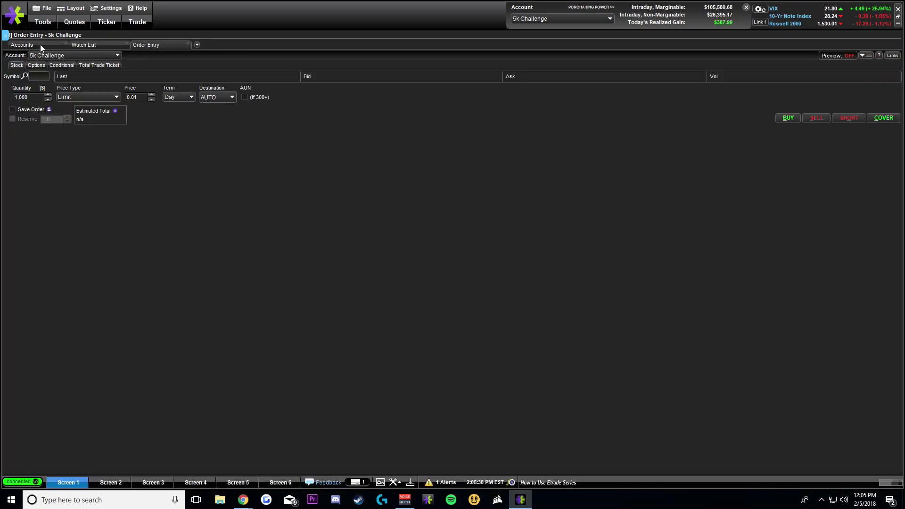
drag(151, 44, 738, 134)
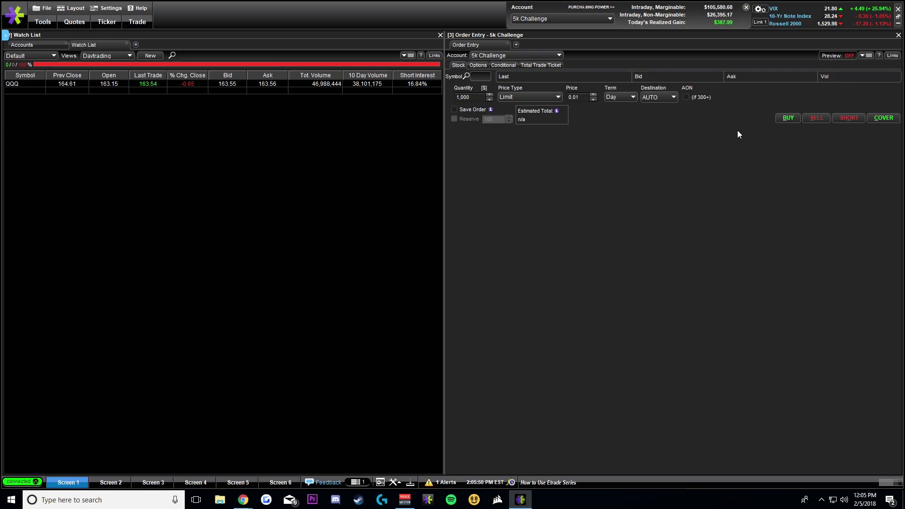
click(21, 44)
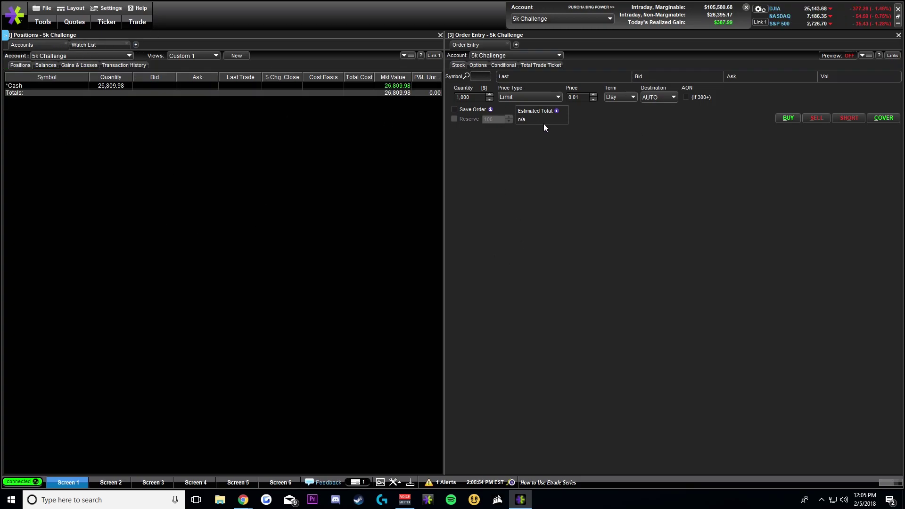
Fill the stock order ticket with symbol TSLA and quantity 1, review the price types and keep Limit
mouse_move(496, 116)
text(TSLA)
click(478, 101)
text(1)
click(534, 95)
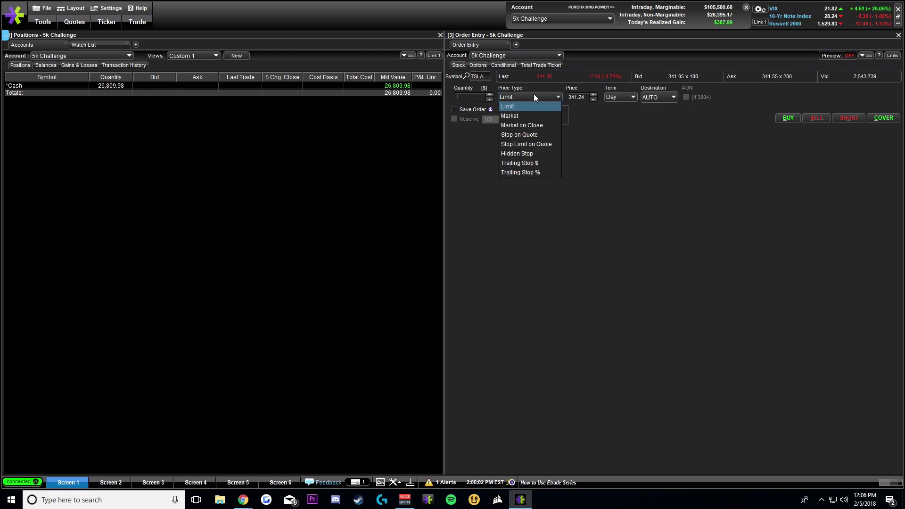
click(677, 167)
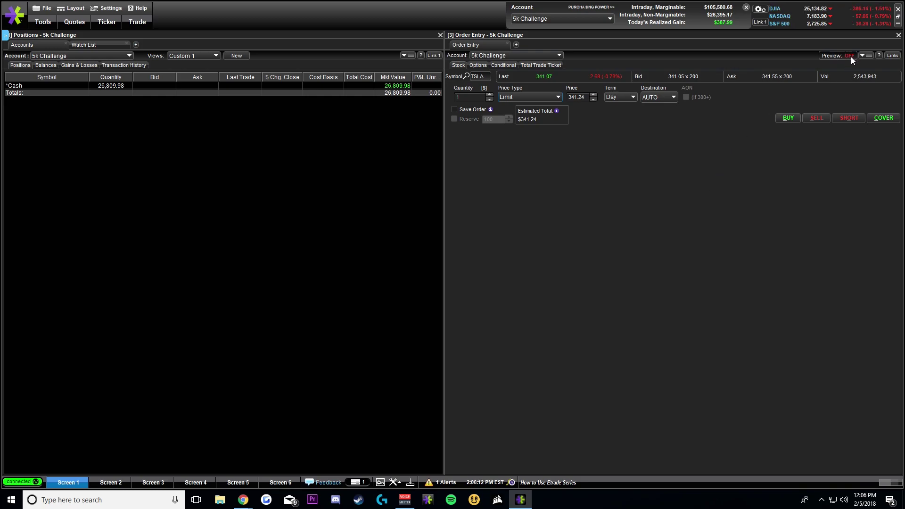
Turn on Show Order Preview in the confirmation preferences
click(112, 9)
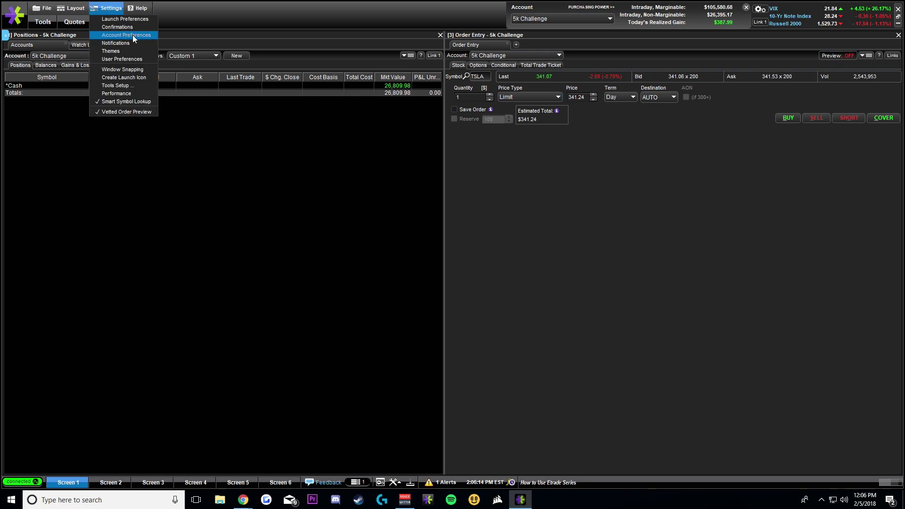
click(132, 33)
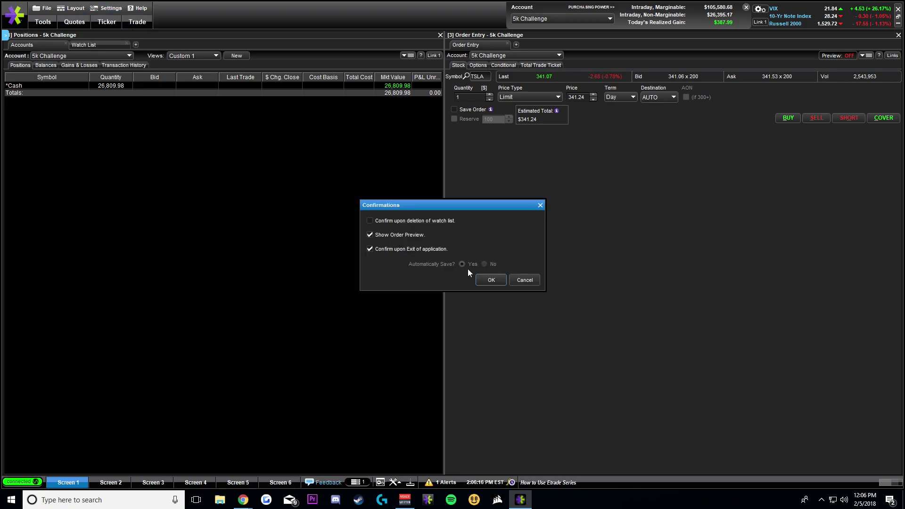
click(490, 279)
Lower the TSLA limit price to 338.24, preview the buy order and cancel it without placing the trade
click(586, 98)
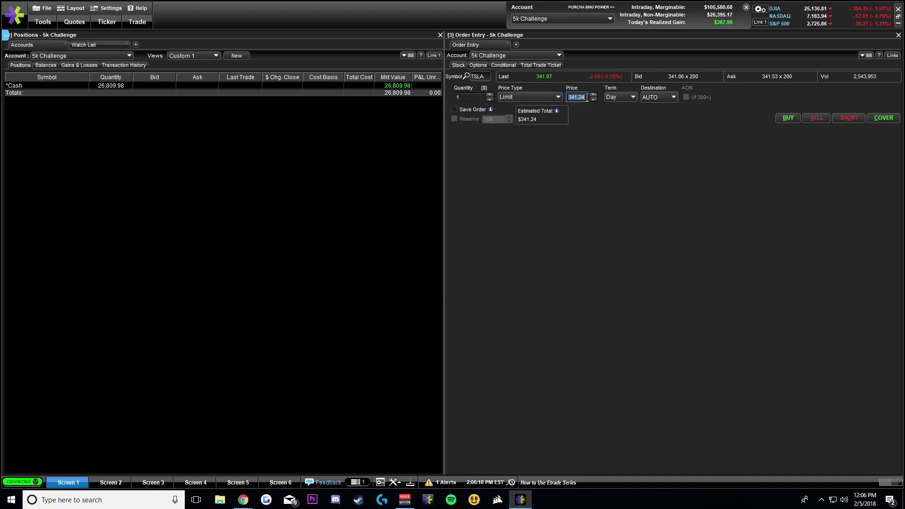
scroll(587, 98, down, 1)
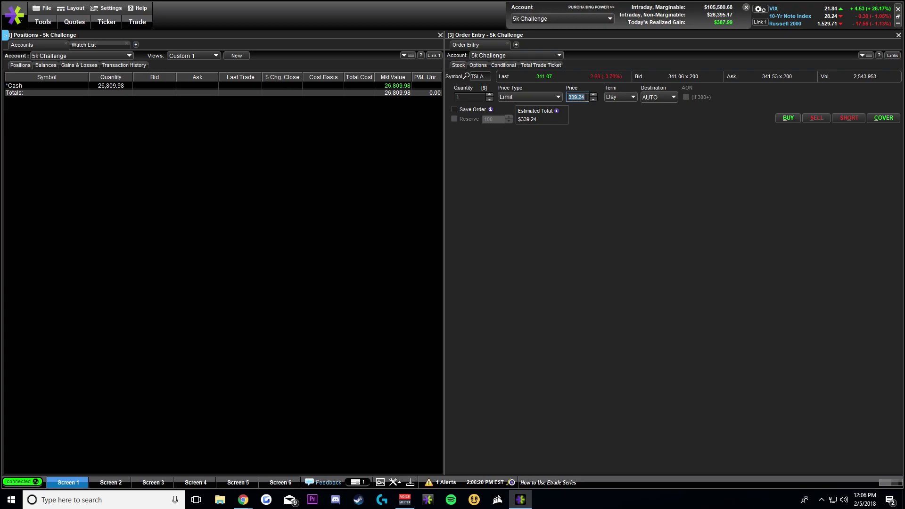
scroll(587, 97, down, 1)
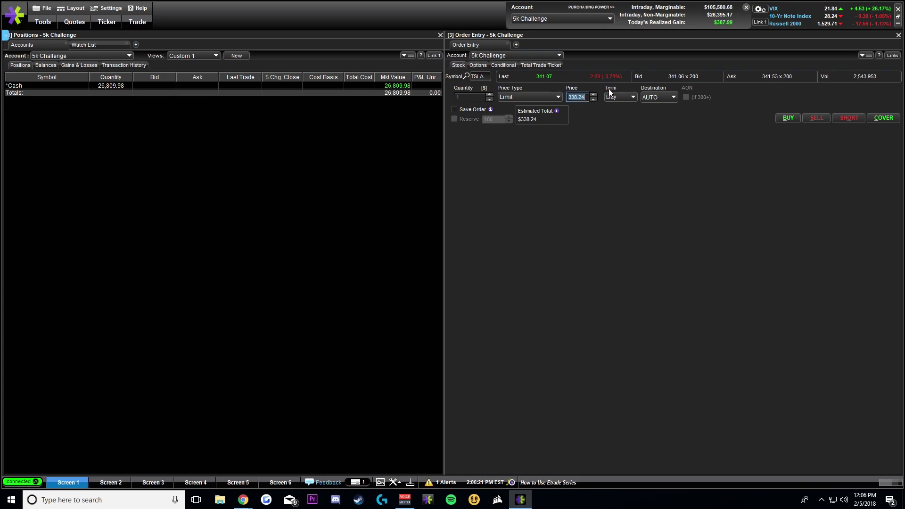
click(788, 118)
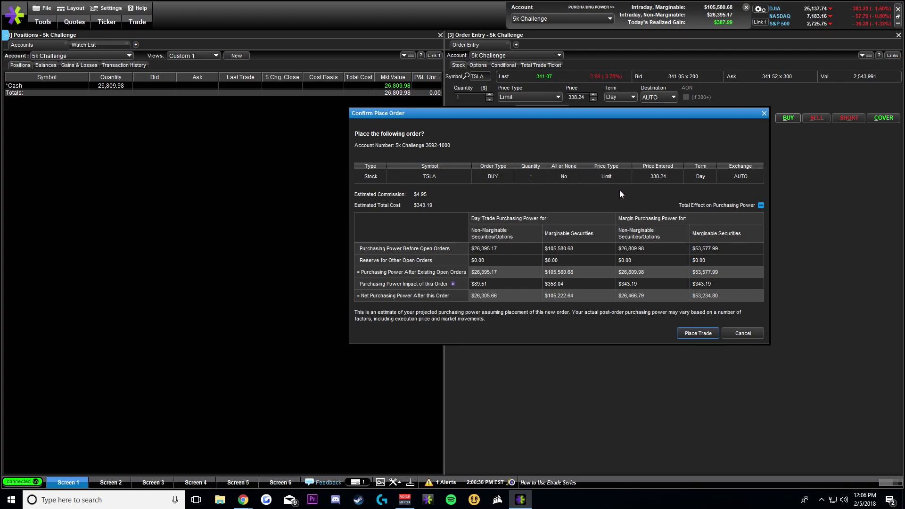
click(738, 330)
Turn off Show Order Preview in the confirmation preferences
click(107, 8)
click(137, 27)
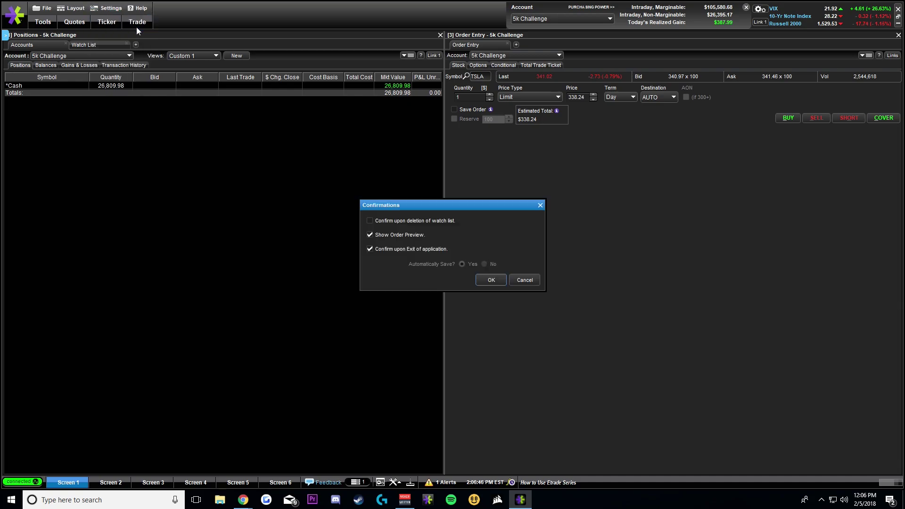
click(371, 235)
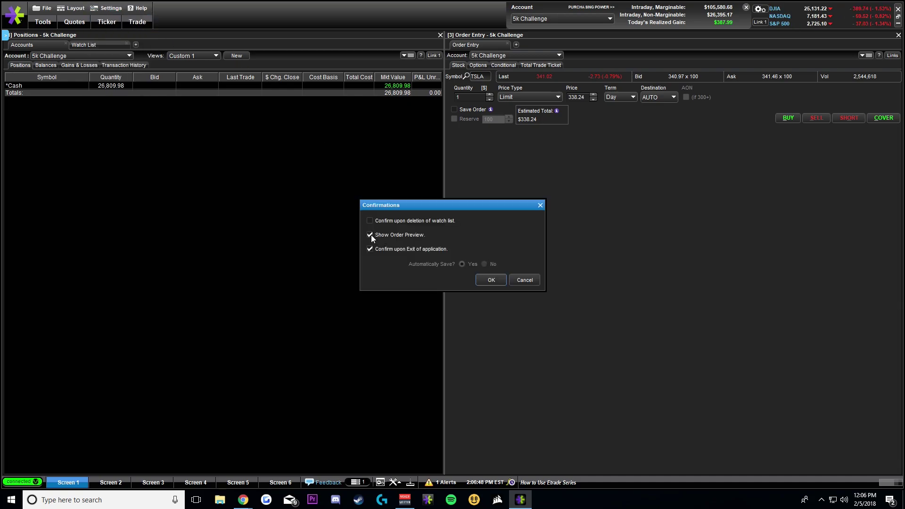
click(493, 279)
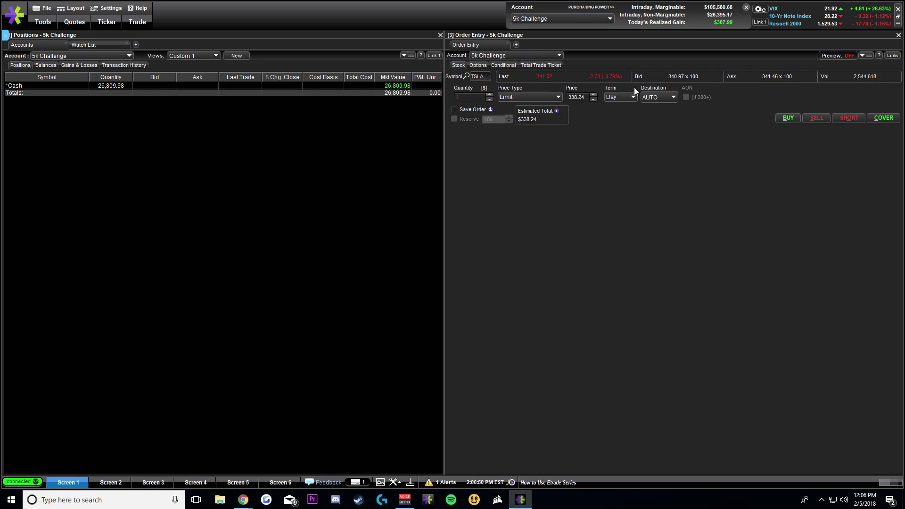
Set the limit price to 336.74 and submit the buy order for 1 share of TSLA
click(585, 97)
text(336.74)
click(790, 117)
Review the term options available on the order ticket and leave the term at Day
click(566, 97)
click(629, 97)
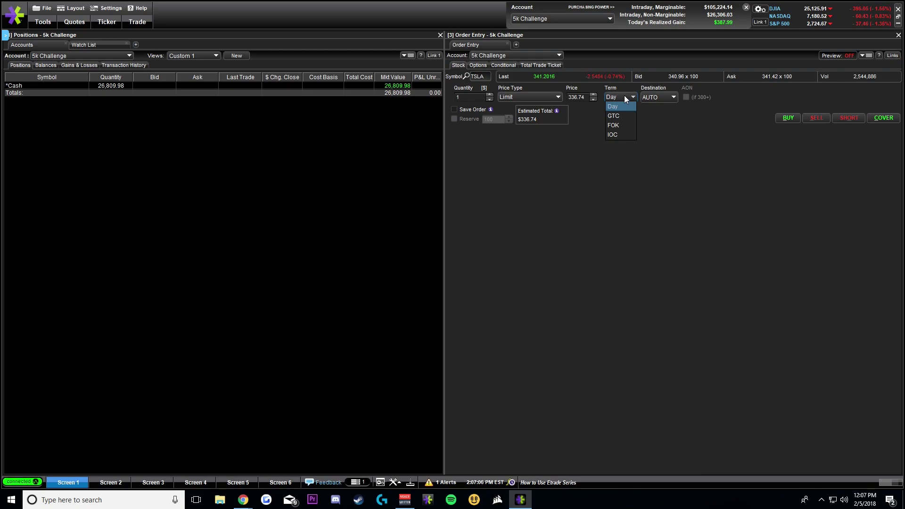
click(638, 117)
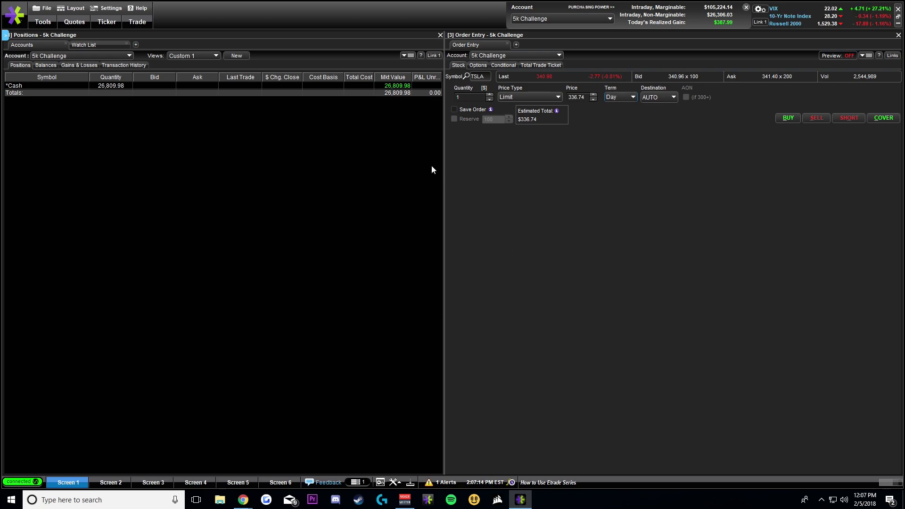
Add an Order Status tool as a new tab beside Order Entry and select the live TSLA order
click(516, 45)
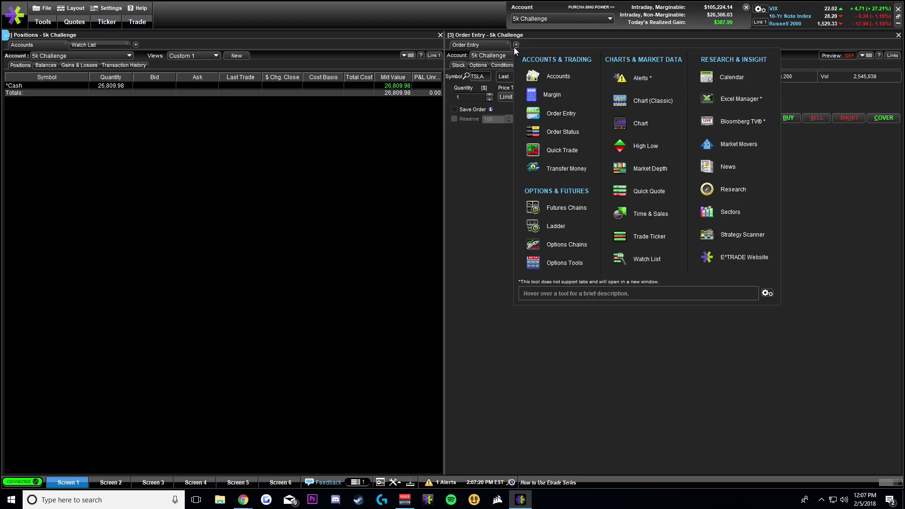
click(575, 135)
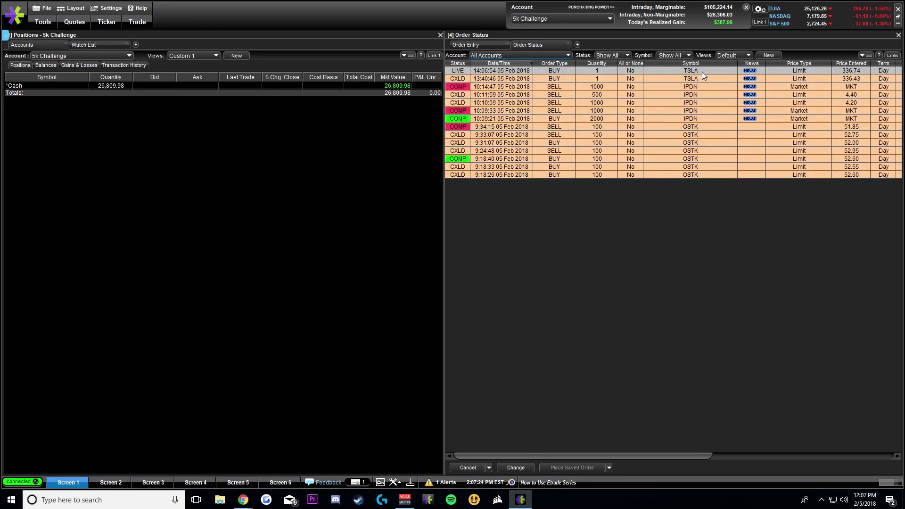
click(535, 70)
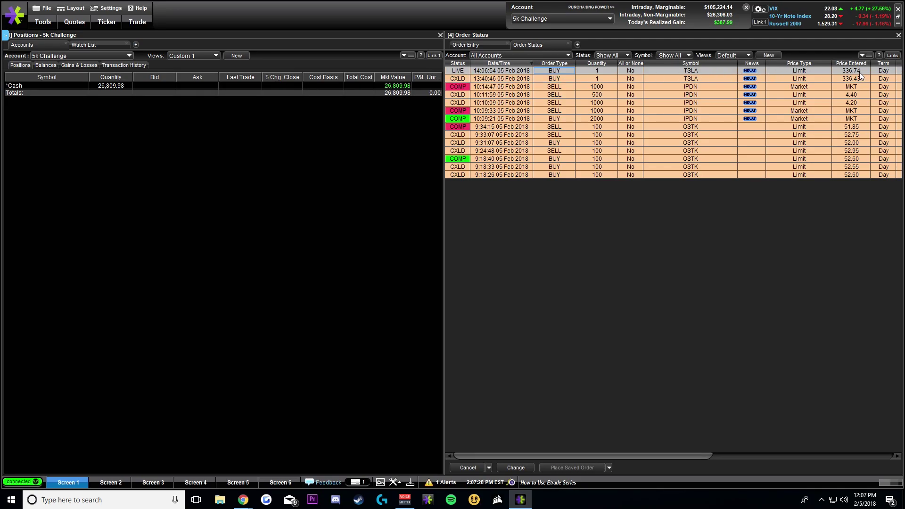
Start a custom Order Status view and remove the Order Type, News and All or None columns from it
click(868, 56)
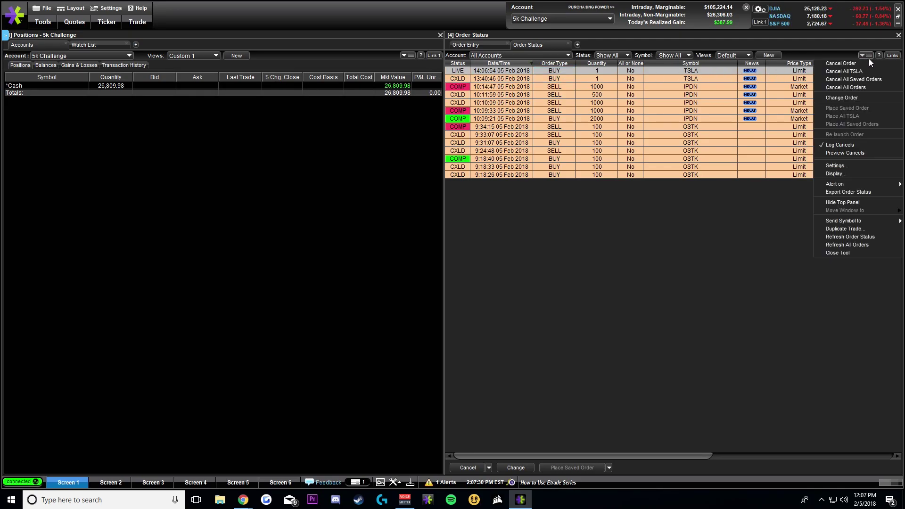
click(853, 167)
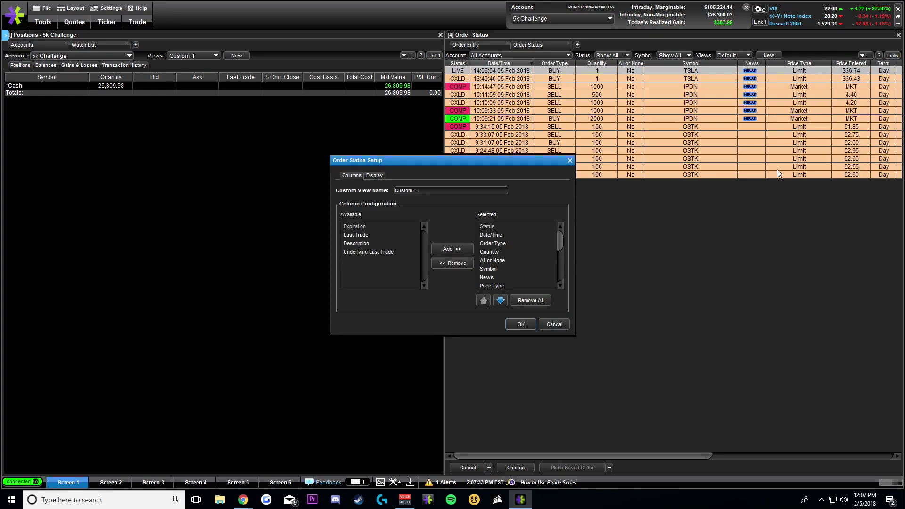
click(498, 244)
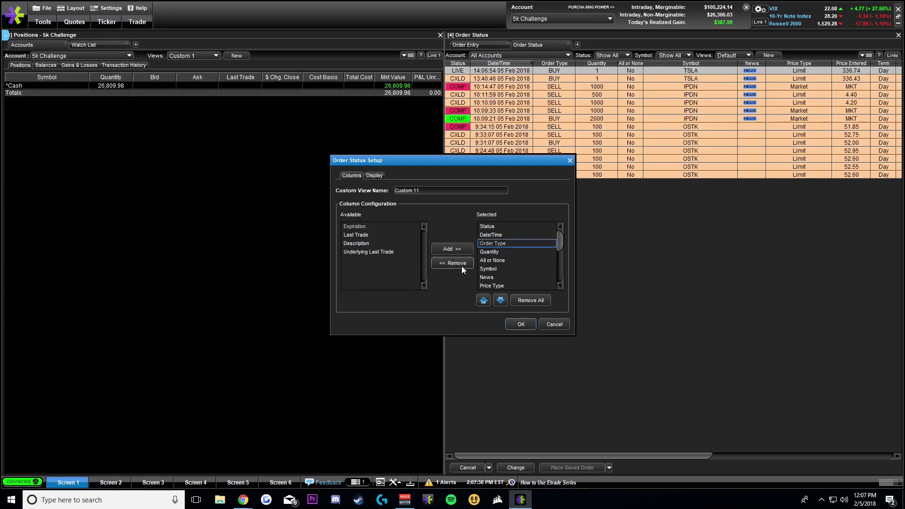
click(462, 266)
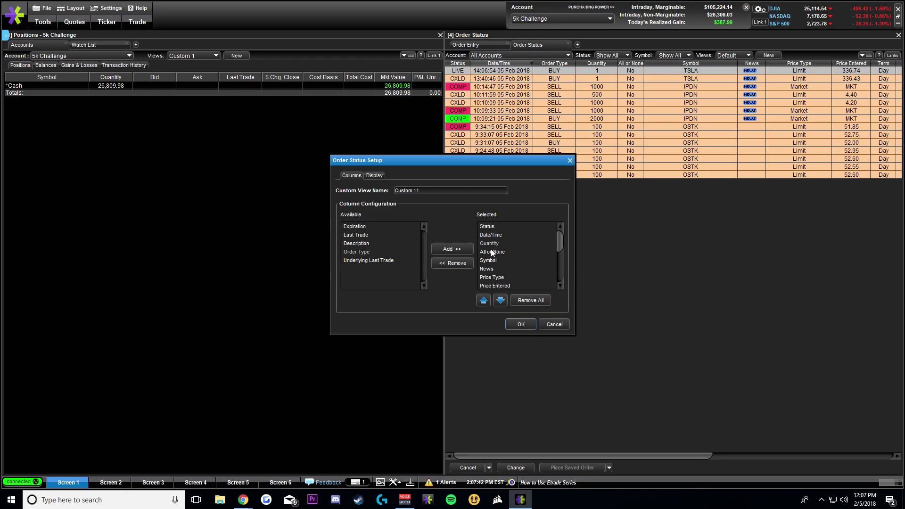
click(488, 269)
click(469, 265)
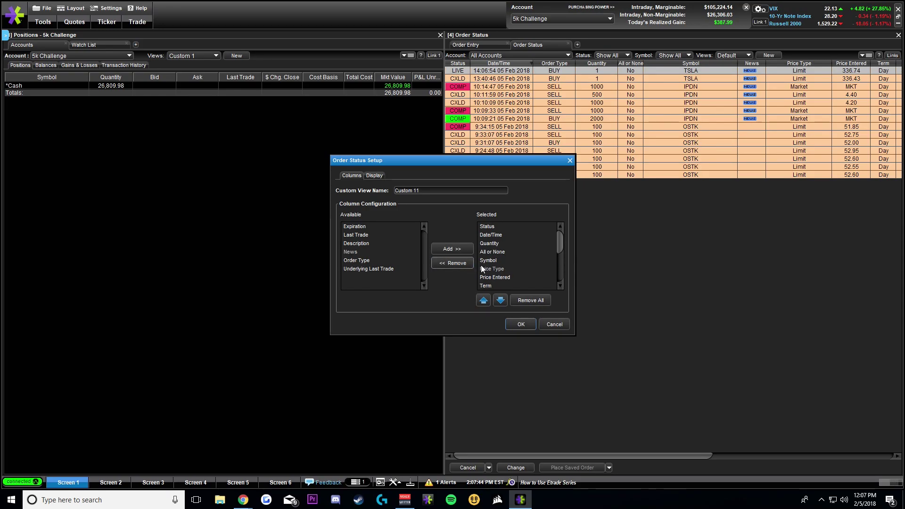
click(495, 252)
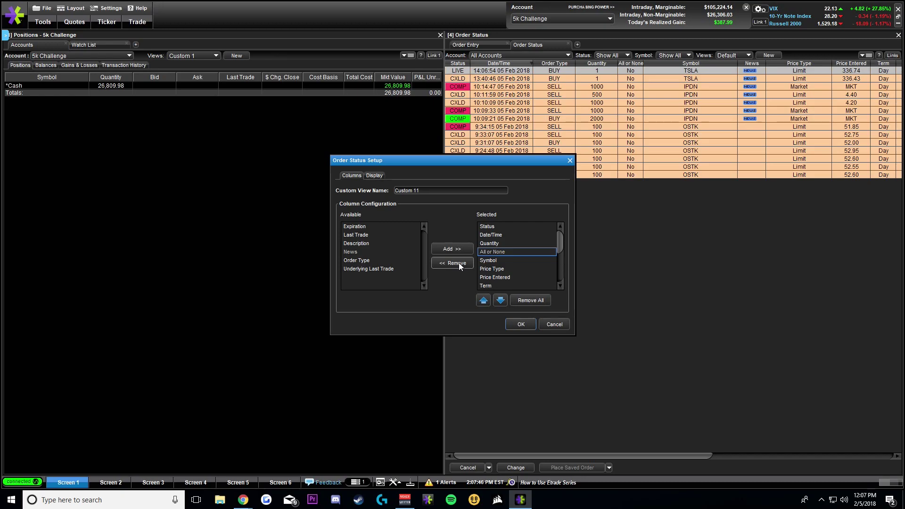
click(459, 262)
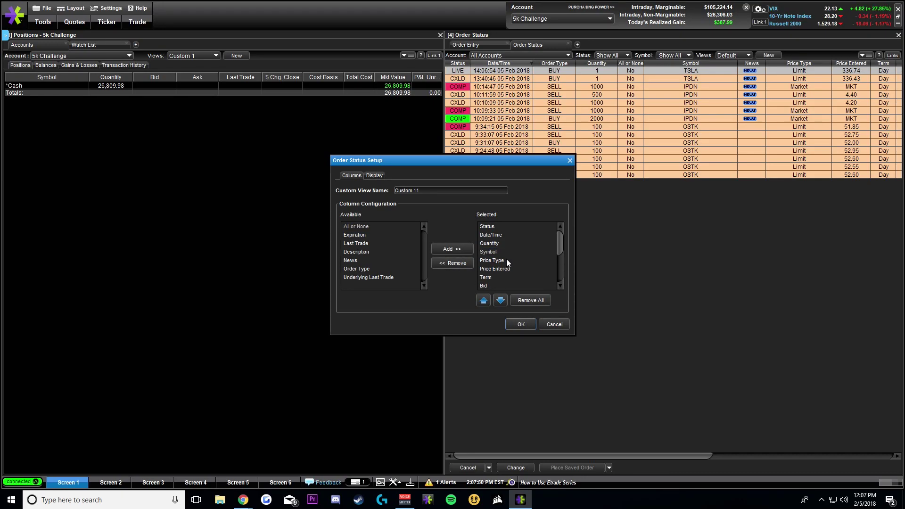
Remove the Term, Account Number and Order Number columns and save the custom Order Status view
click(487, 277)
click(461, 265)
drag(559, 243, 559, 281)
click(503, 269)
click(453, 262)
click(499, 277)
click(455, 263)
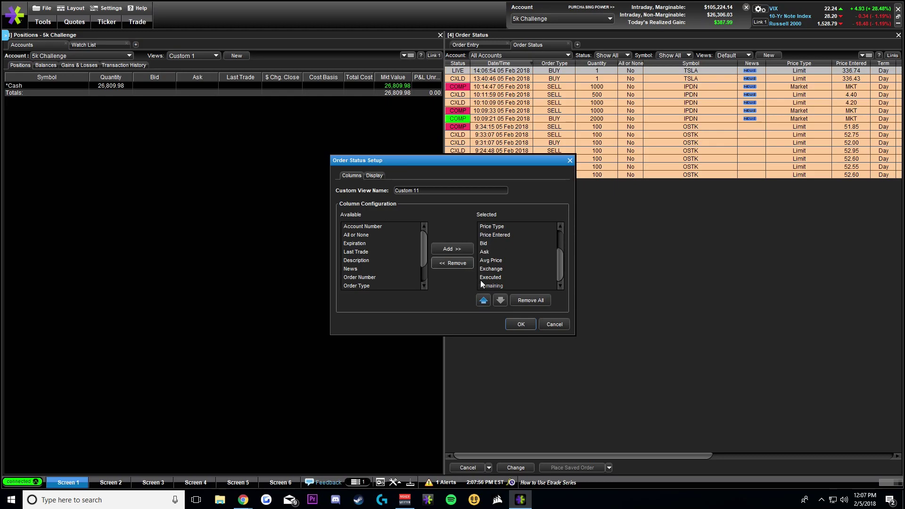
click(521, 324)
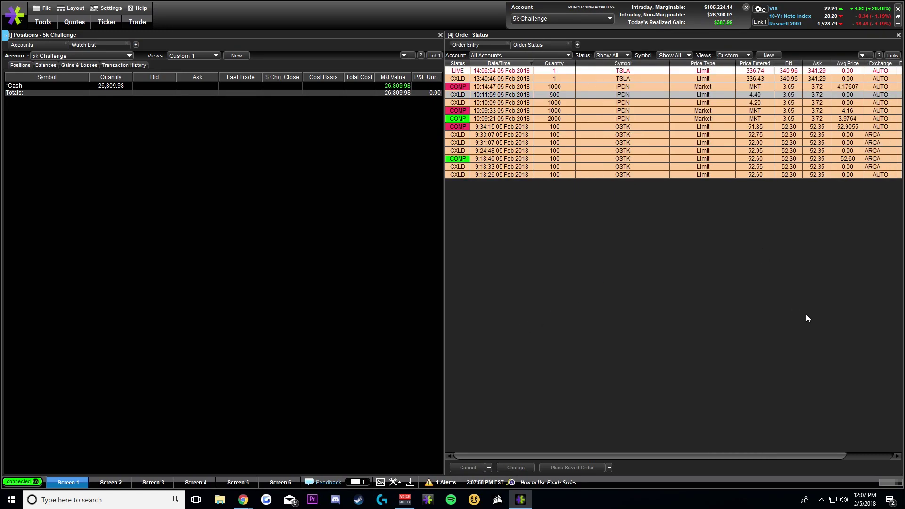
click(870, 57)
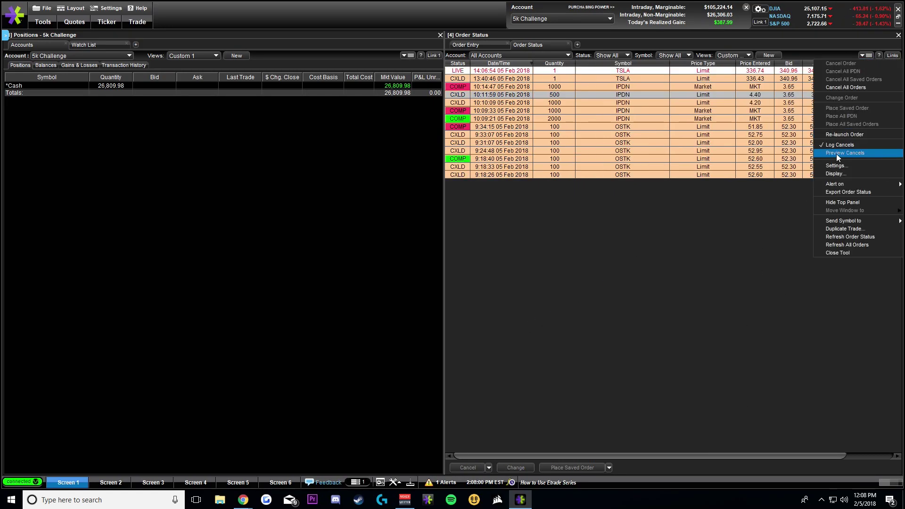
click(841, 168)
click(550, 324)
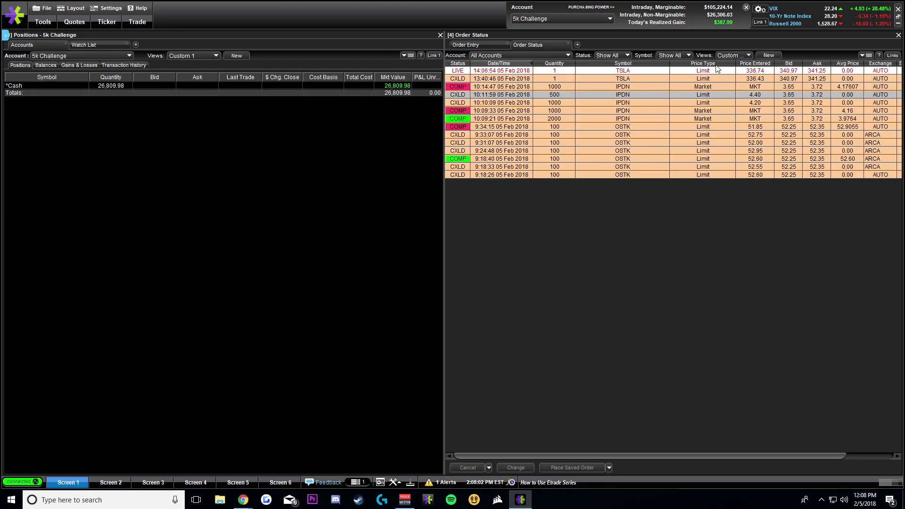
Switch the Order Status list to the Custom 1 view
click(740, 55)
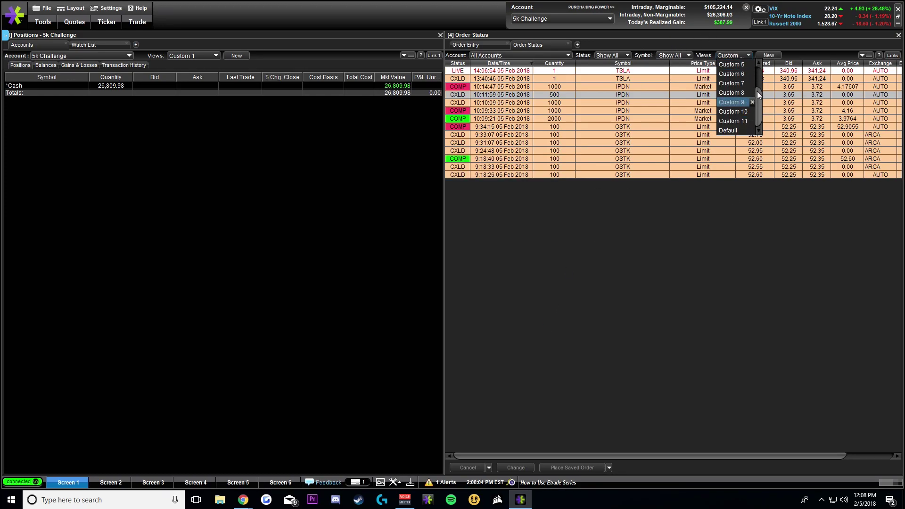
scroll(733, 94, up, 2)
click(732, 66)
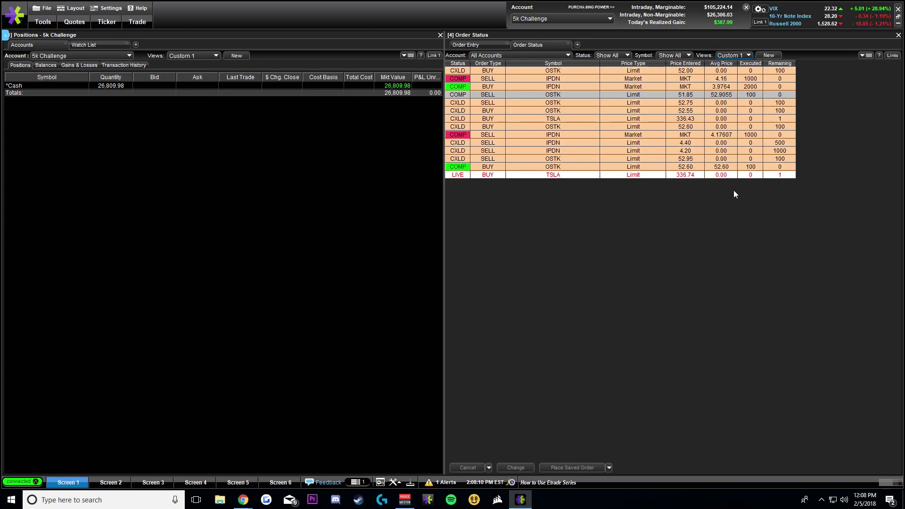
mouse_move(462, 189)
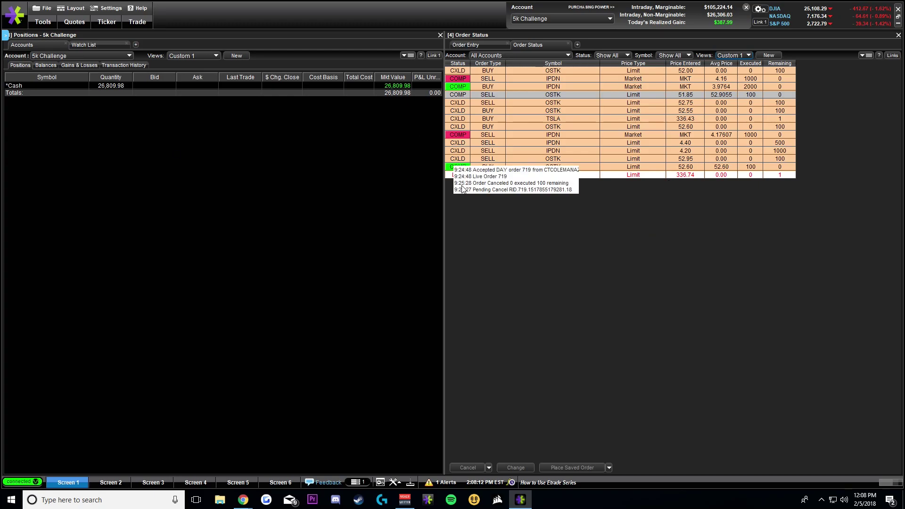
Filter the Order Status list to exclude the Rejected, Remaining Killed, Killed and Cancel Submitted statuses
click(678, 56)
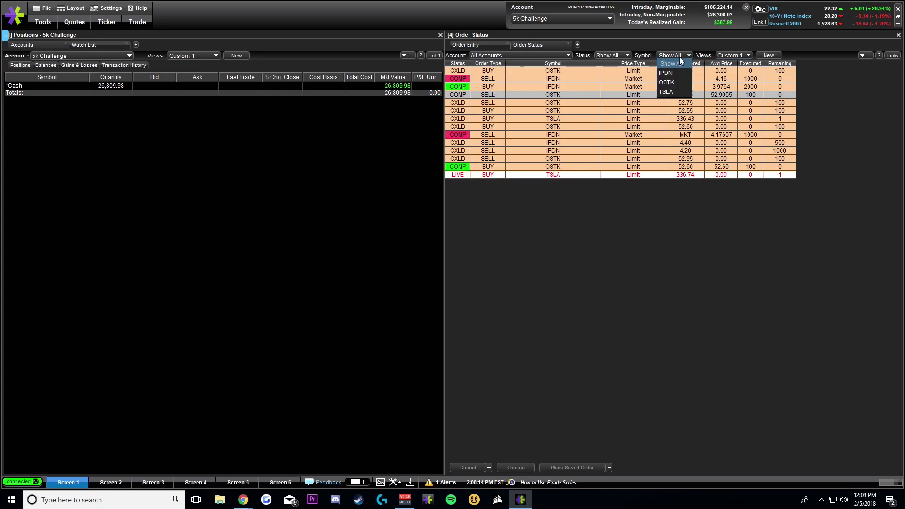
click(620, 56)
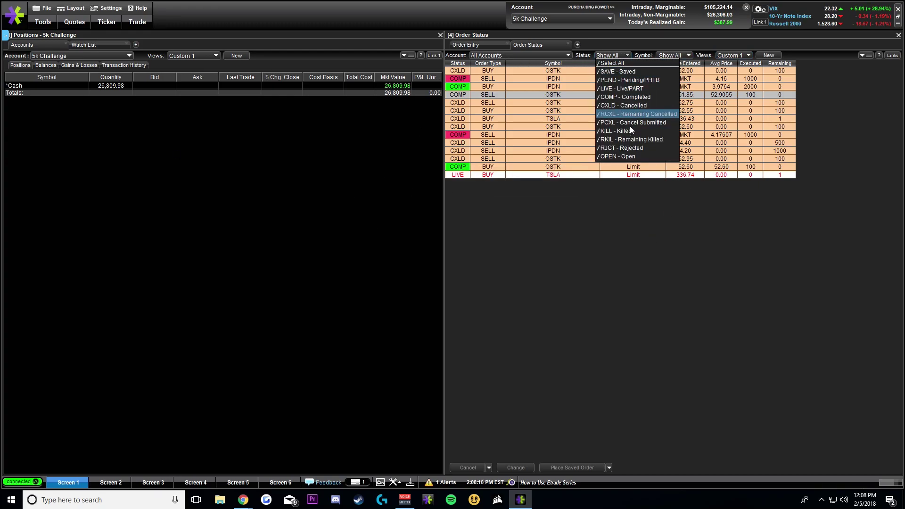
click(626, 148)
click(613, 55)
click(617, 140)
click(613, 56)
click(621, 128)
click(613, 56)
click(621, 125)
Exclude the Remaining Cancelled, Cancelled and Completed statuses from the Order Status list
click(612, 55)
click(620, 118)
click(613, 56)
click(620, 96)
click(613, 56)
click(624, 97)
click(612, 56)
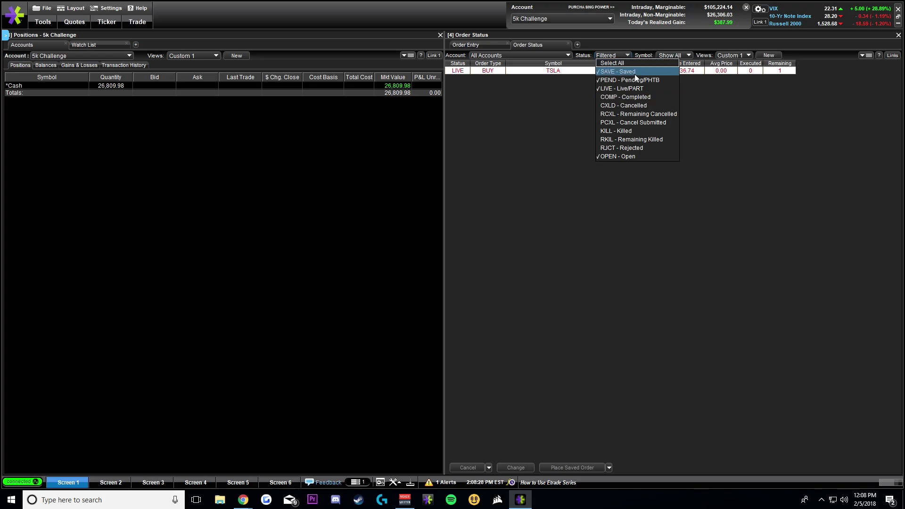
click(635, 75)
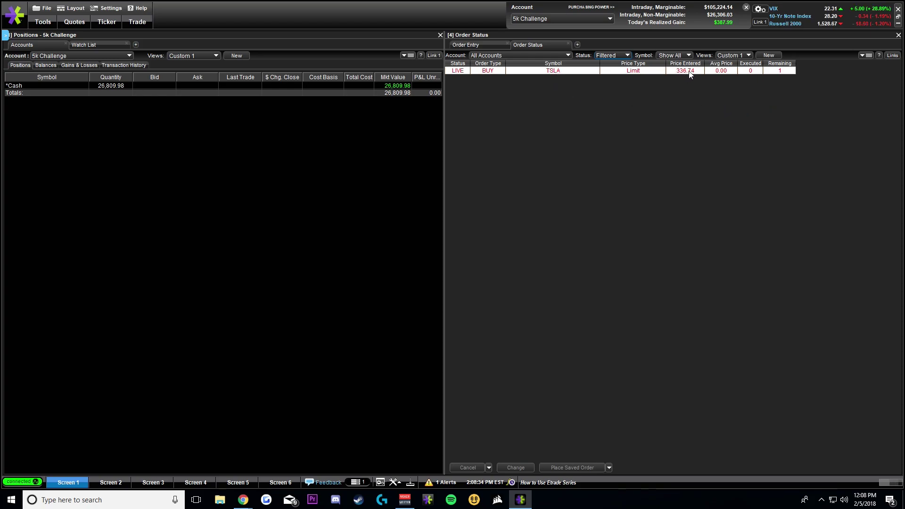
Cancel the live TSLA buy order, check Order Entry and return to the Order Status list
right_click(562, 76)
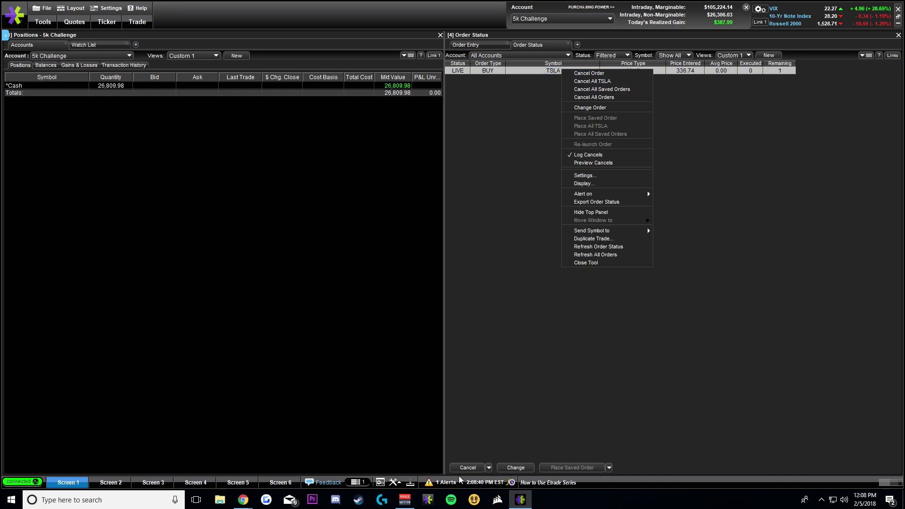
click(468, 468)
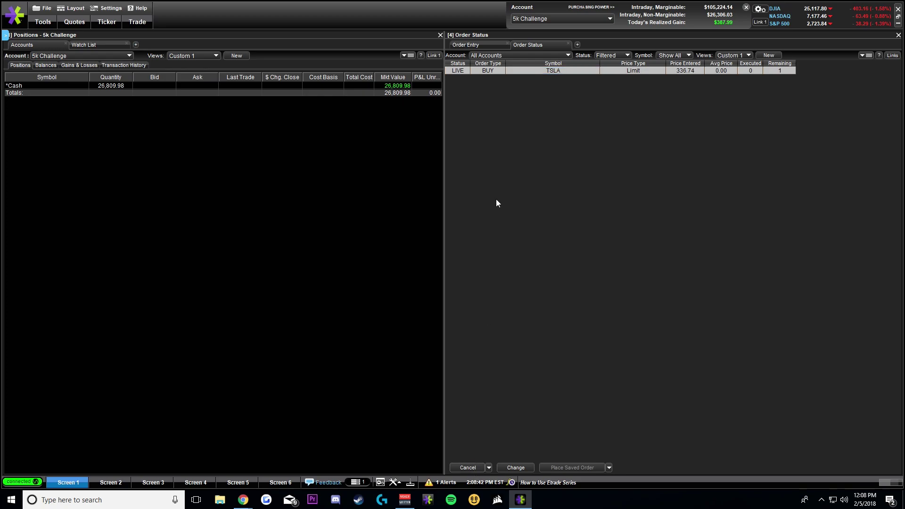
click(481, 44)
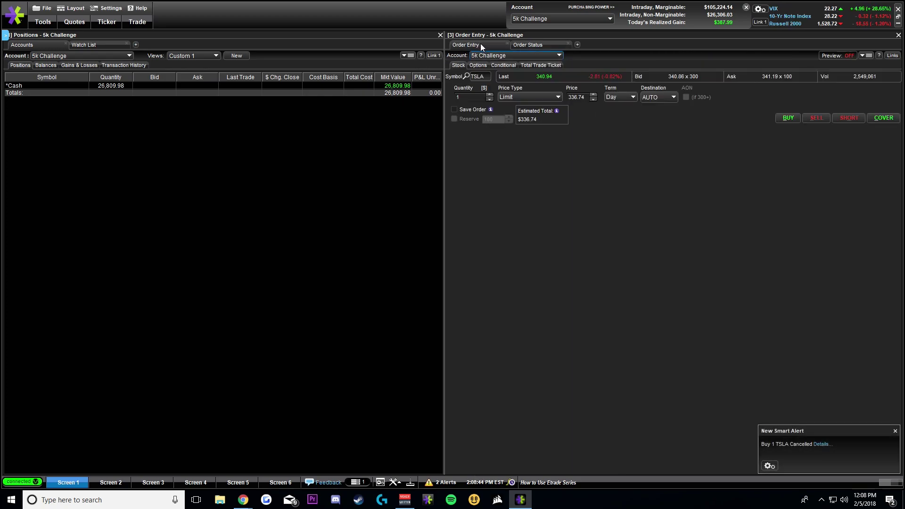
click(533, 46)
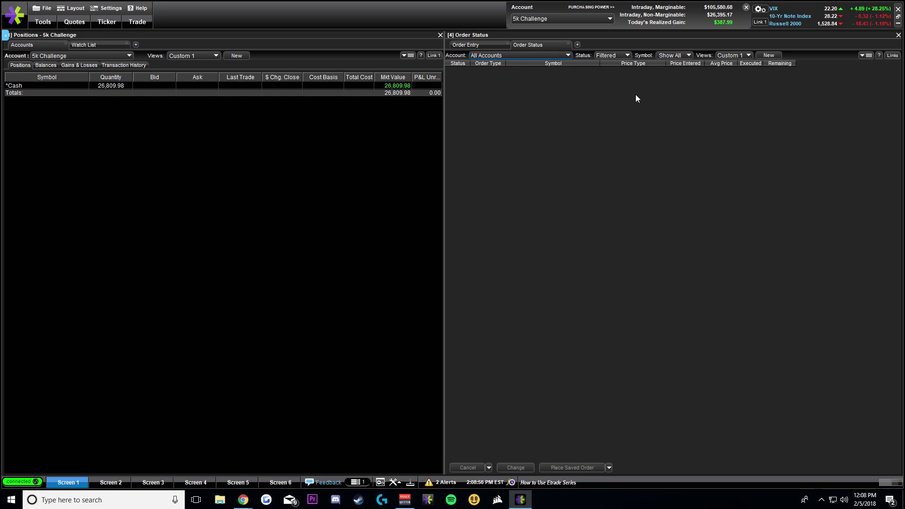
Add a Chart tool as a new tab beside Order Status
click(578, 45)
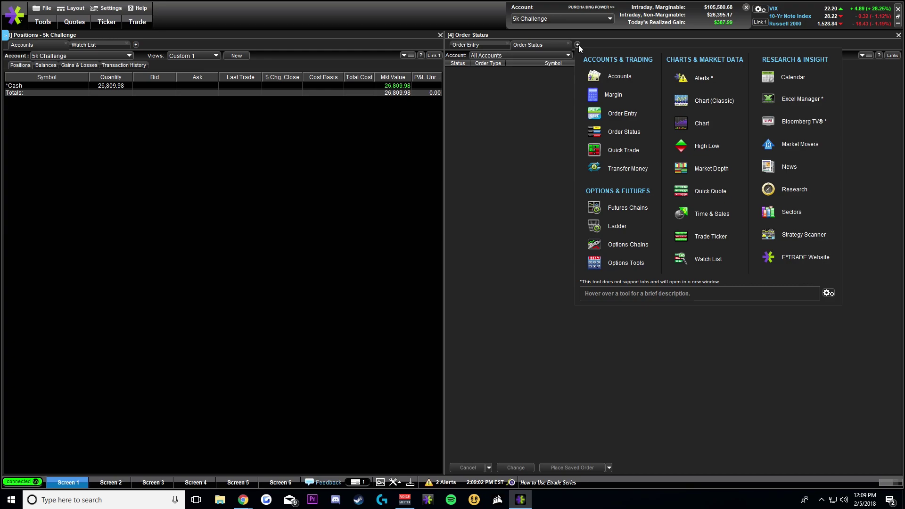
click(712, 127)
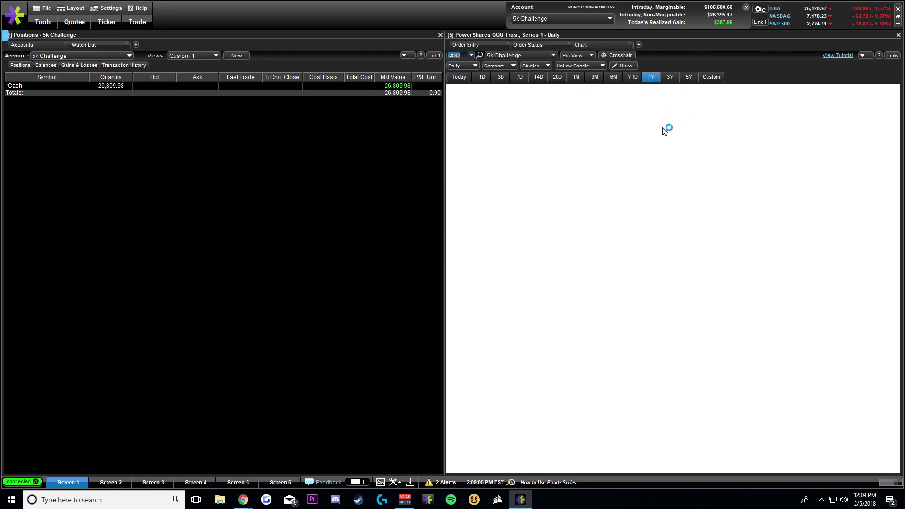
Open a Chart (Classic) tab to compare it with the Chart tab, and close the classic one
click(638, 44)
click(770, 100)
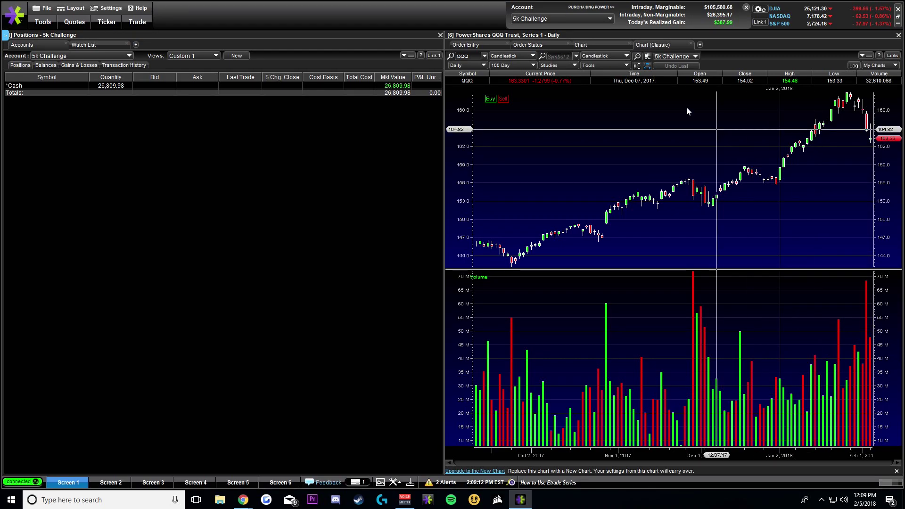
click(595, 44)
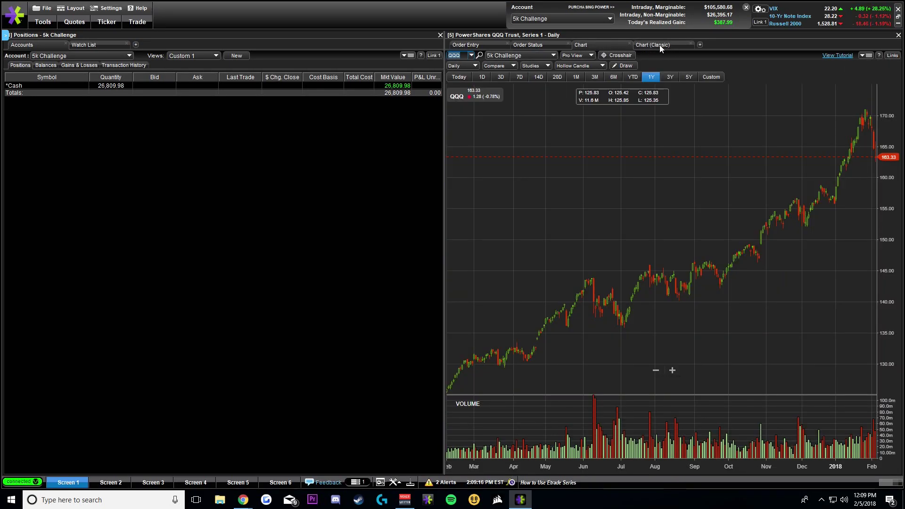
click(660, 45)
click(612, 43)
click(651, 43)
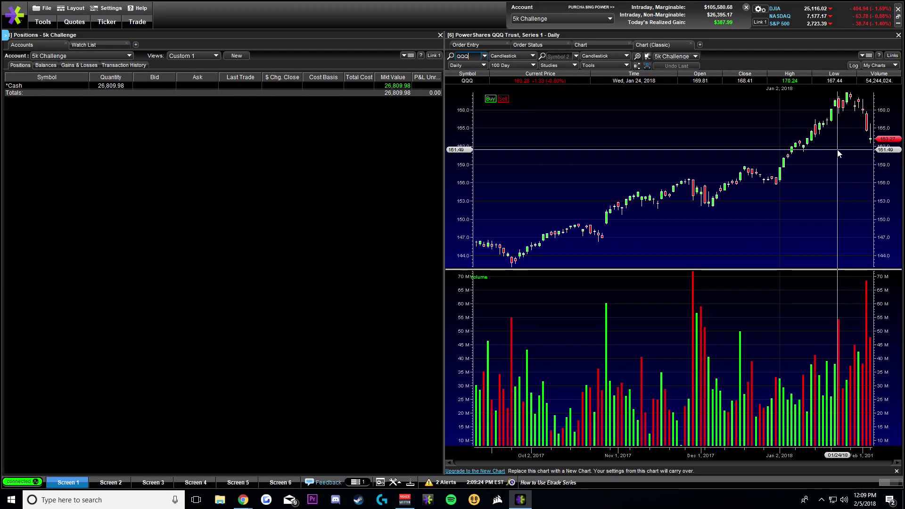
click(691, 43)
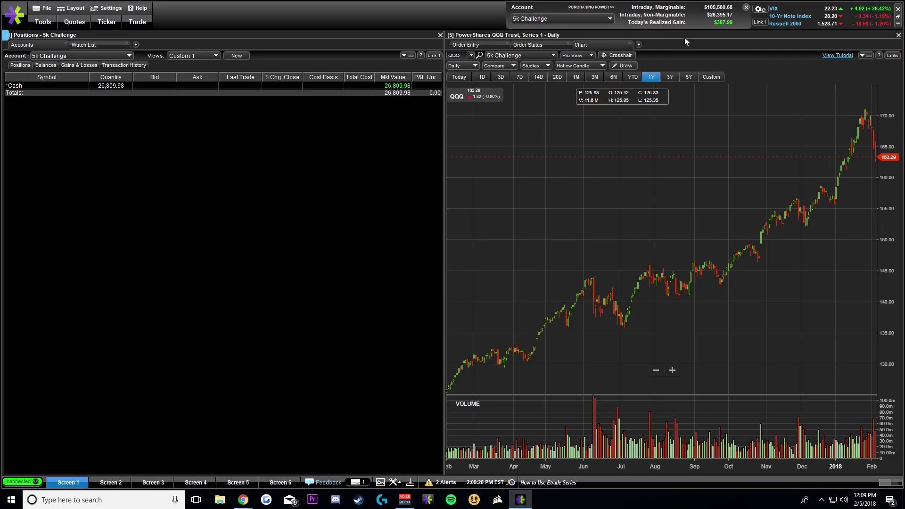
Move the Chart tab into its own pane below the order tools, enlarge that pane and show Order Entry above it
drag(589, 43, 693, 286)
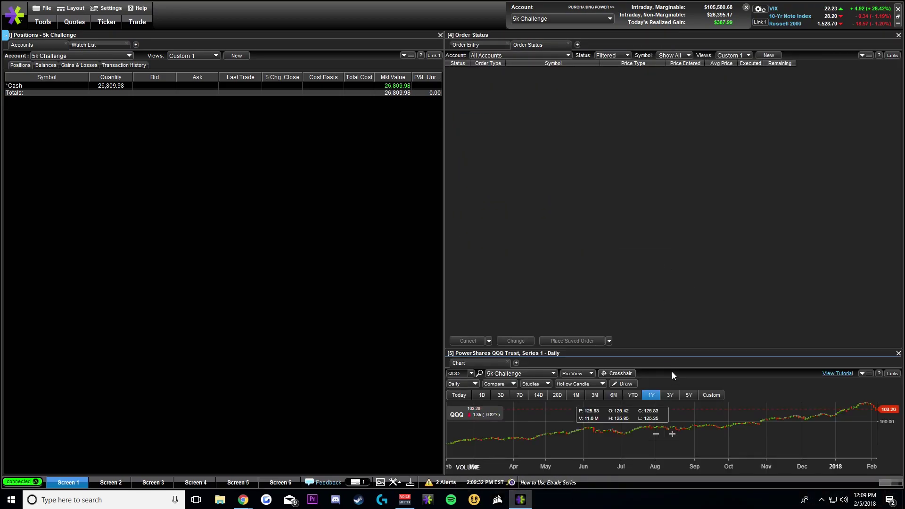
drag(672, 348, 659, 194)
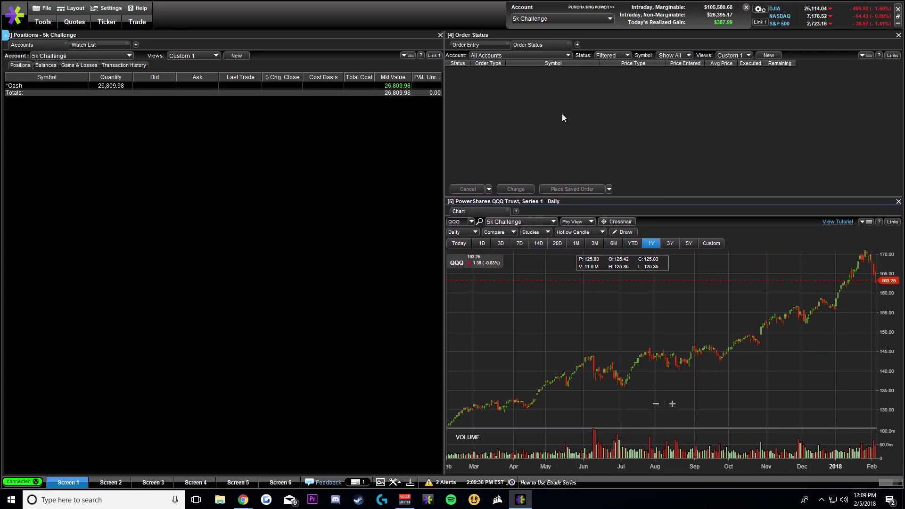
click(483, 46)
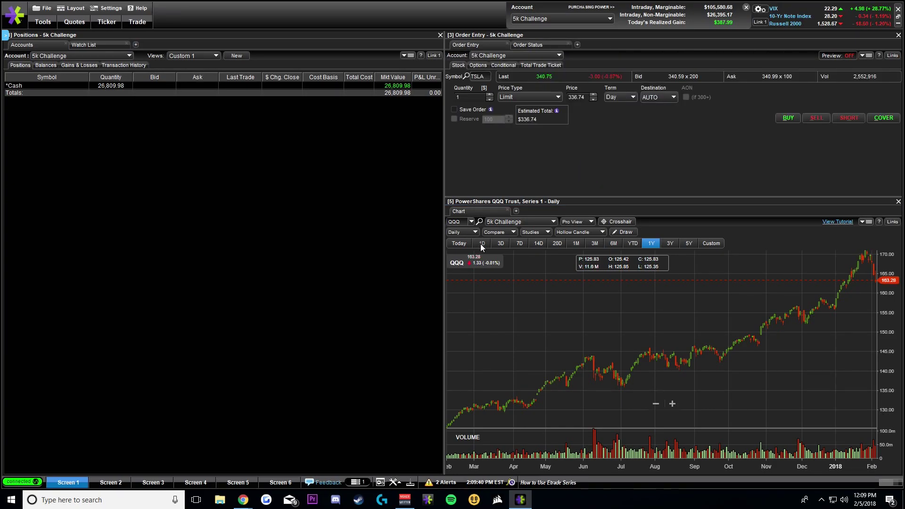
Rename the Chart tab as "1 minute"
right_click(470, 212)
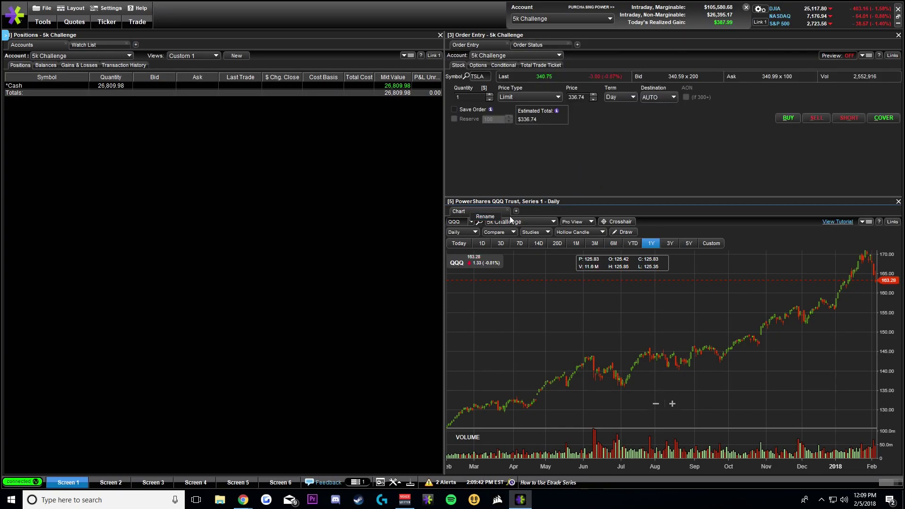
click(492, 216)
text(1 minute)
key(Return)
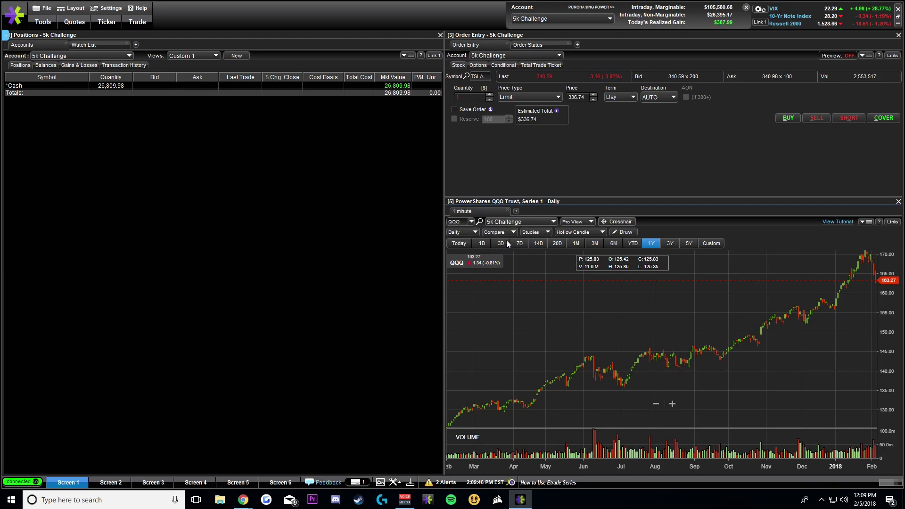
Set the QQQ chart to a 1D range with a 1 Min interval
click(481, 244)
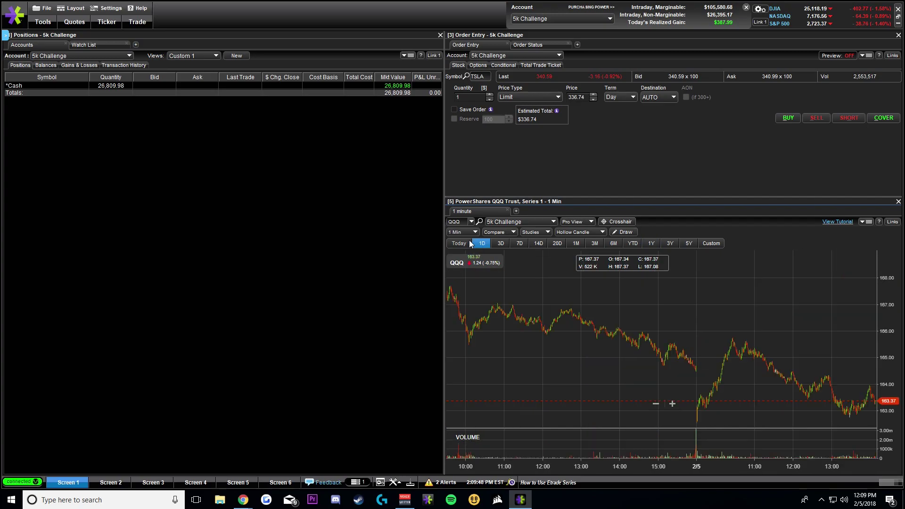
click(467, 232)
click(464, 240)
click(467, 233)
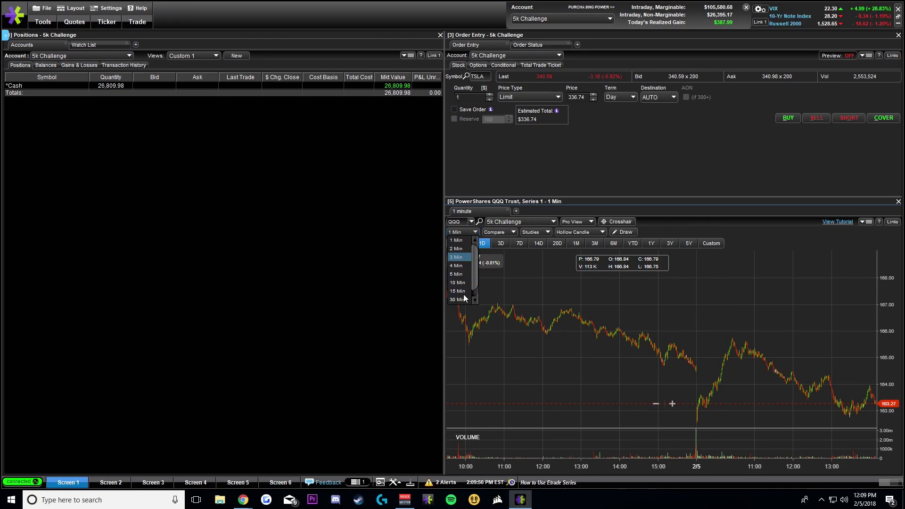
click(861, 221)
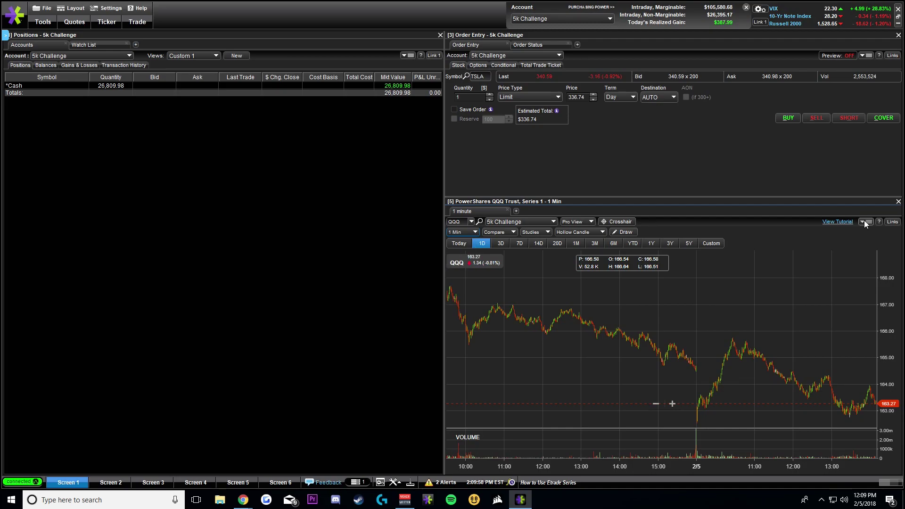
Turn on extended hours and the previous close line for the QQQ chart
click(864, 219)
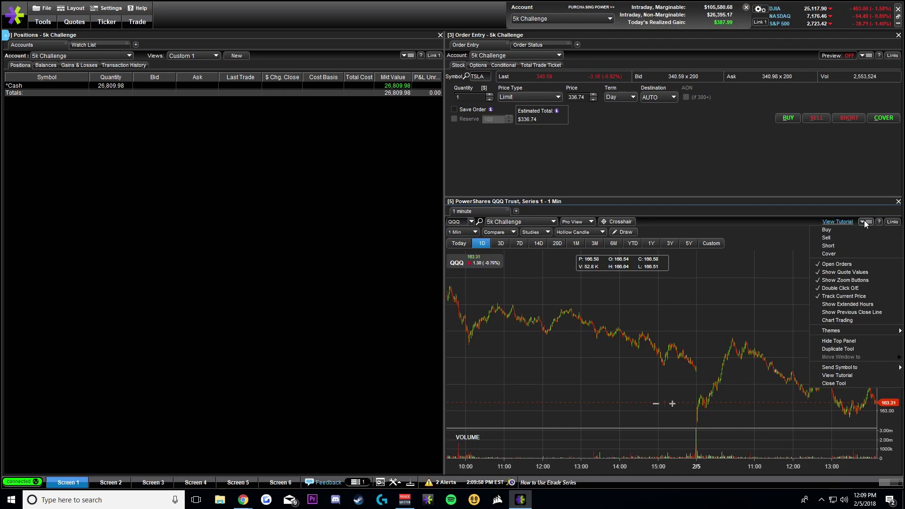
click(856, 305)
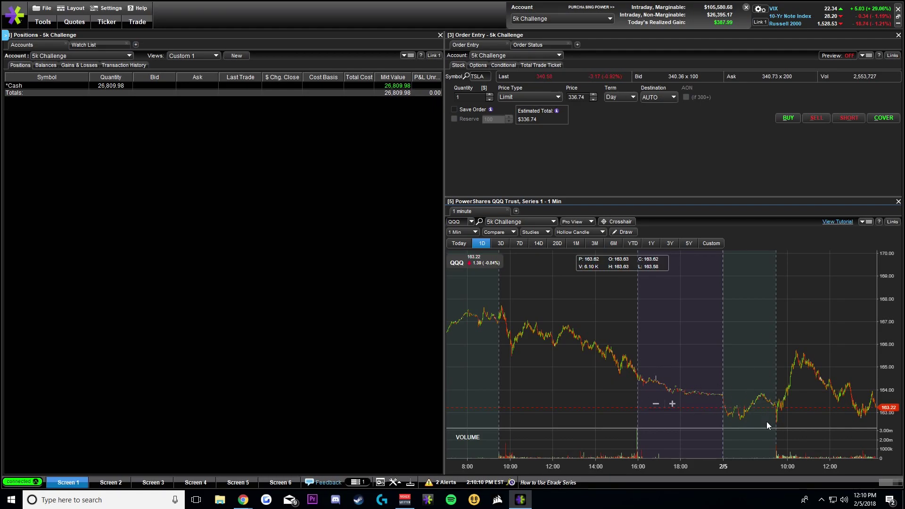
click(866, 221)
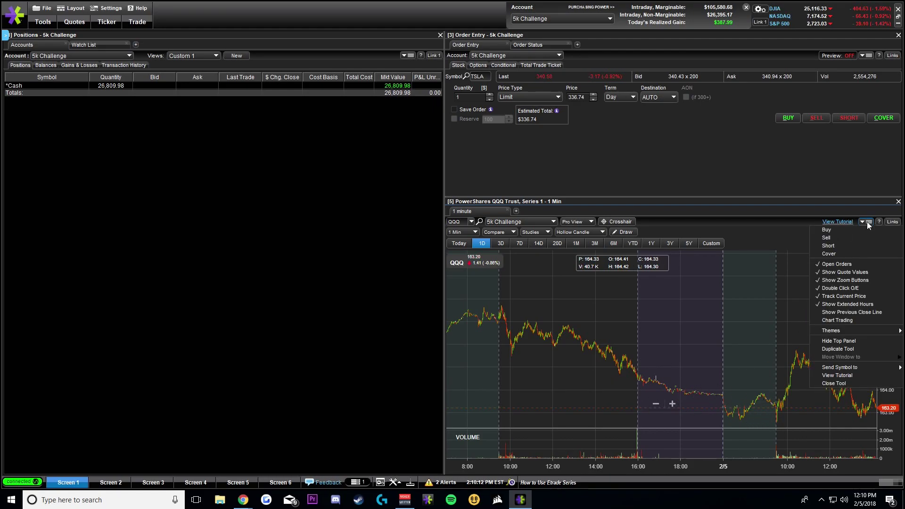
click(861, 315)
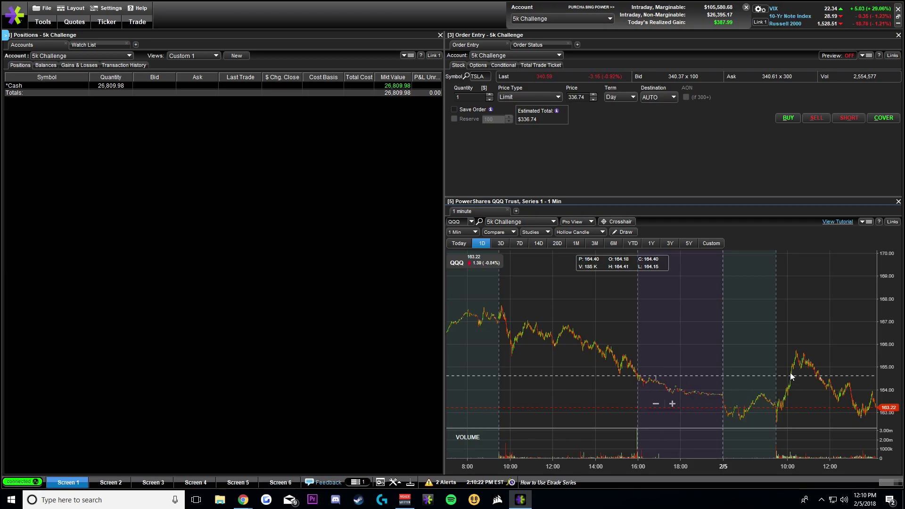
Turn on the chart's crosshair and change the chart style to Candle
click(613, 221)
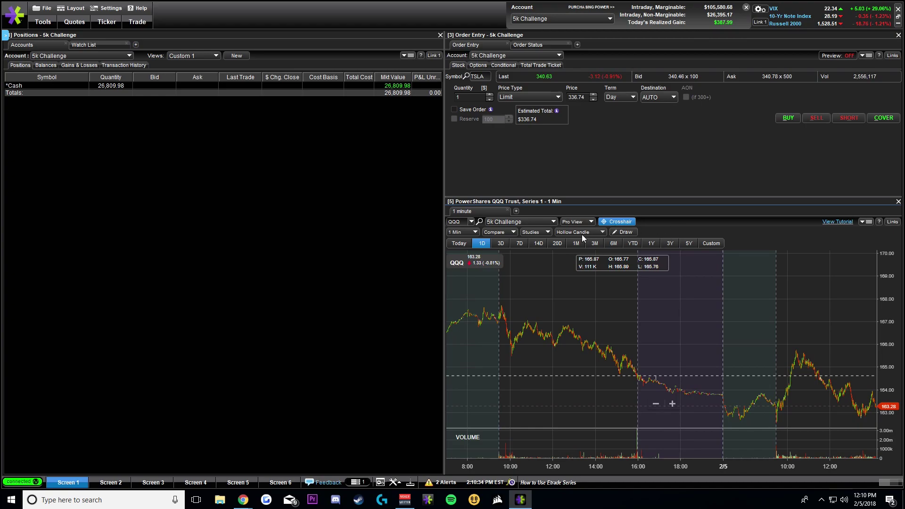
scroll(757, 362, up, 3)
scroll(665, 403, up, 5)
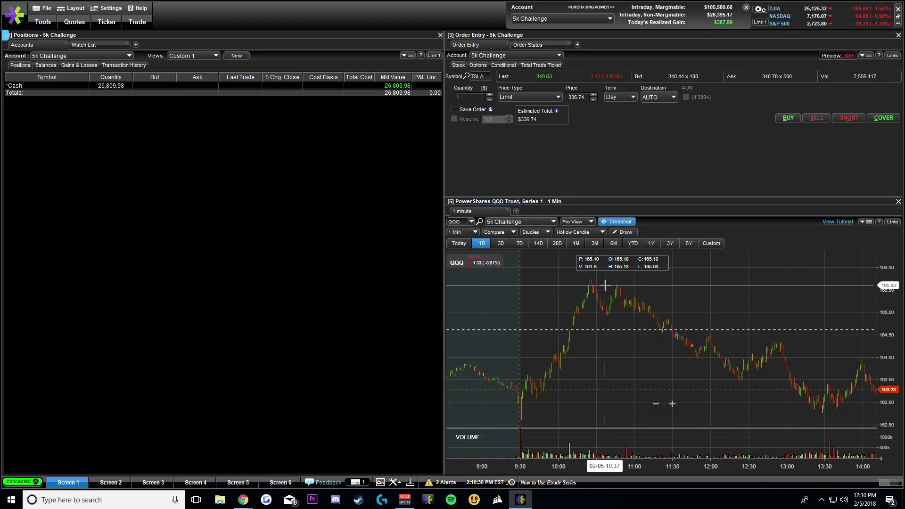
click(580, 233)
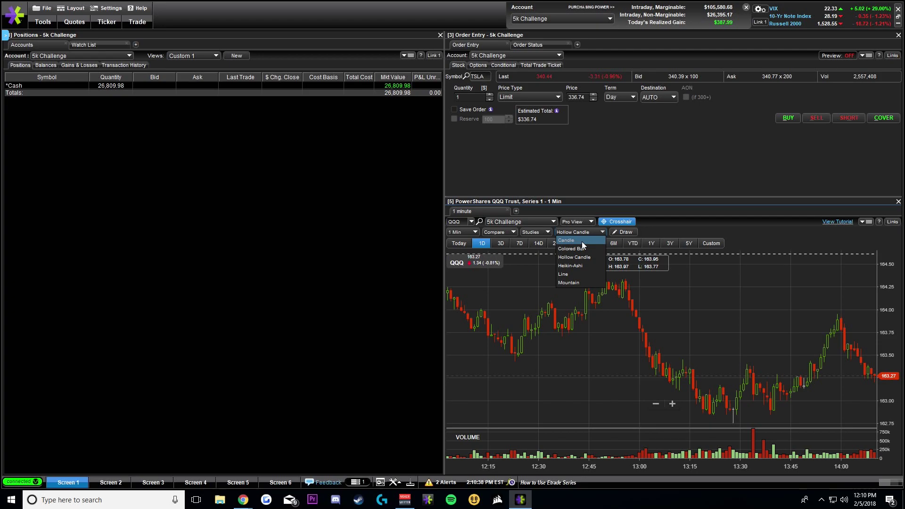
click(580, 230)
click(583, 230)
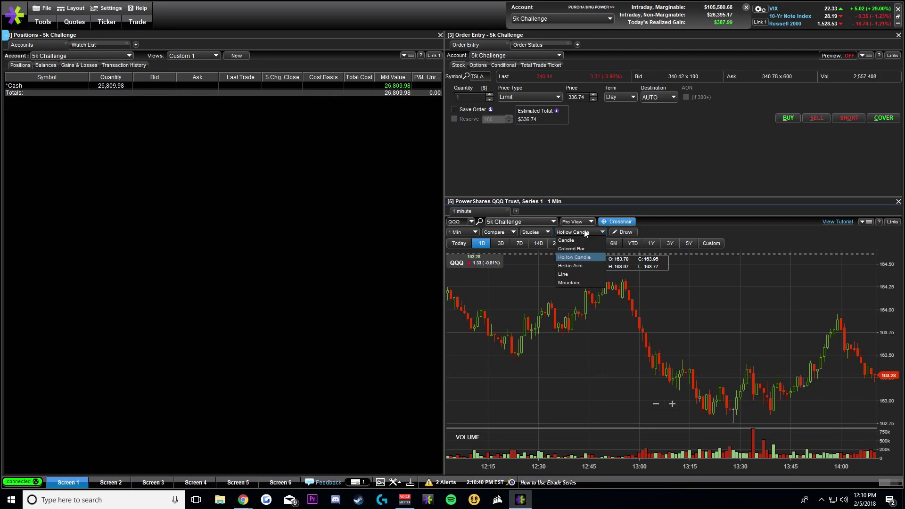
click(571, 240)
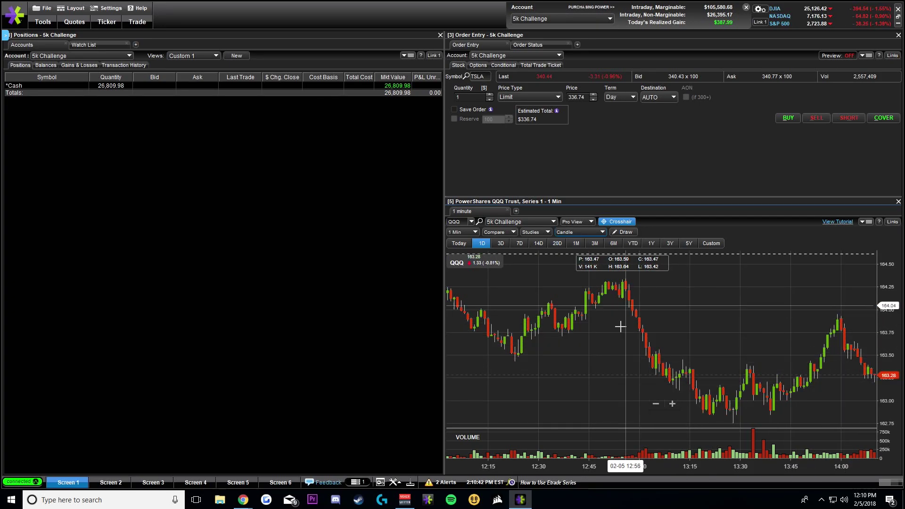
Add the VWAP study to the 1-minute QQQ chart and recolour its line orange-red
click(546, 232)
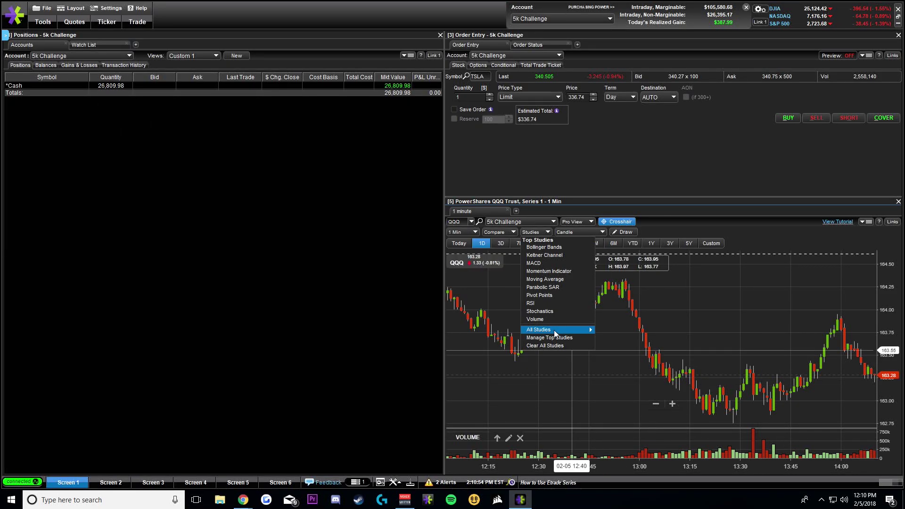
mouse_move(549, 331)
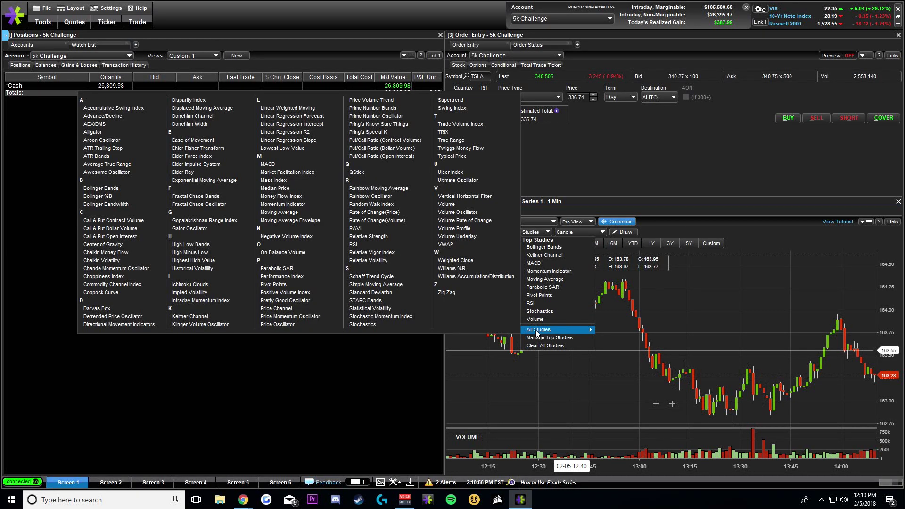
click(459, 245)
click(719, 319)
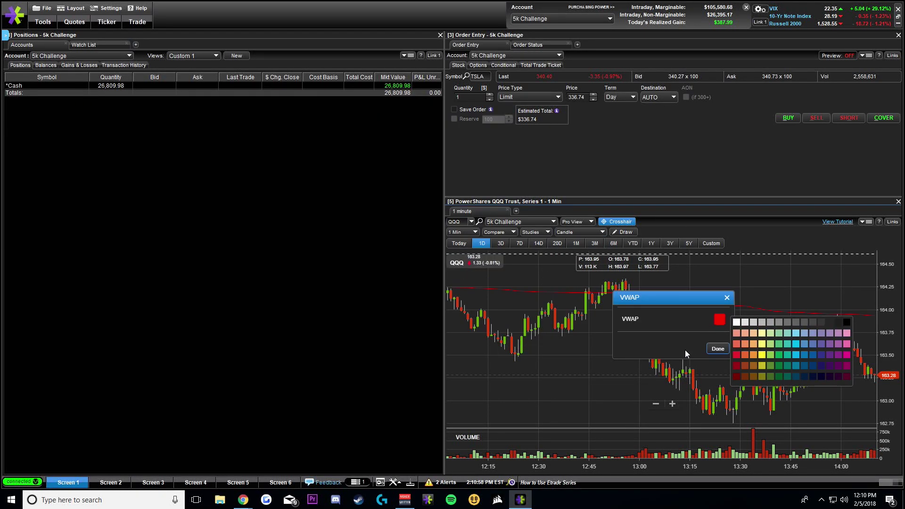
click(744, 354)
click(718, 348)
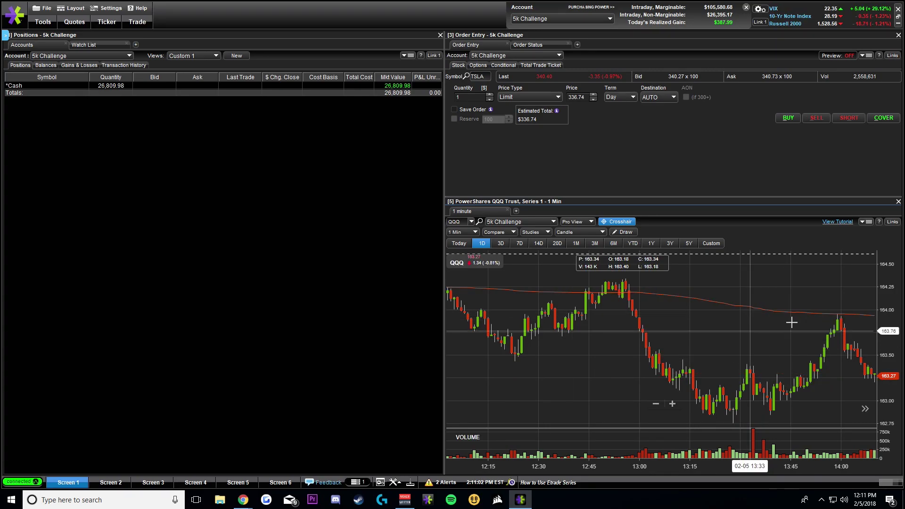
Add a Moving Average study to the 1-minute QQQ chart with period 50 and type Simple
scroll(811, 317, down, 1)
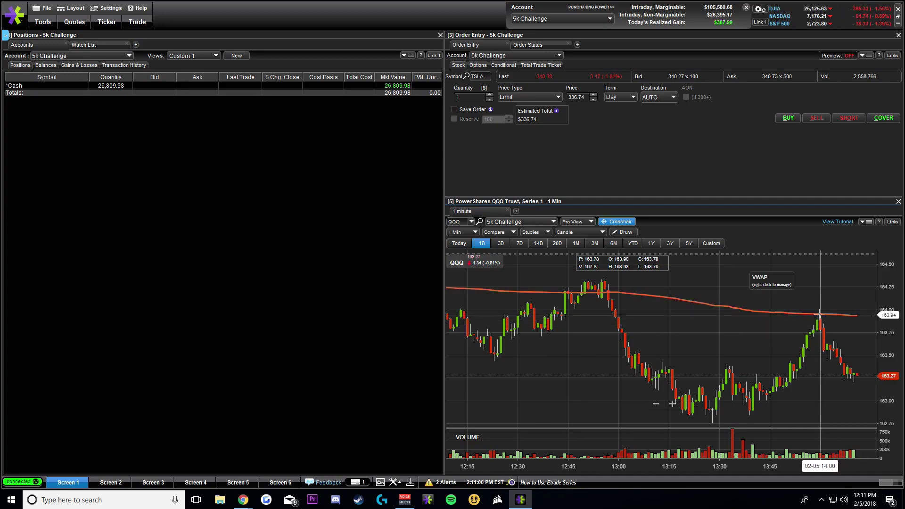
drag(820, 314, 781, 313)
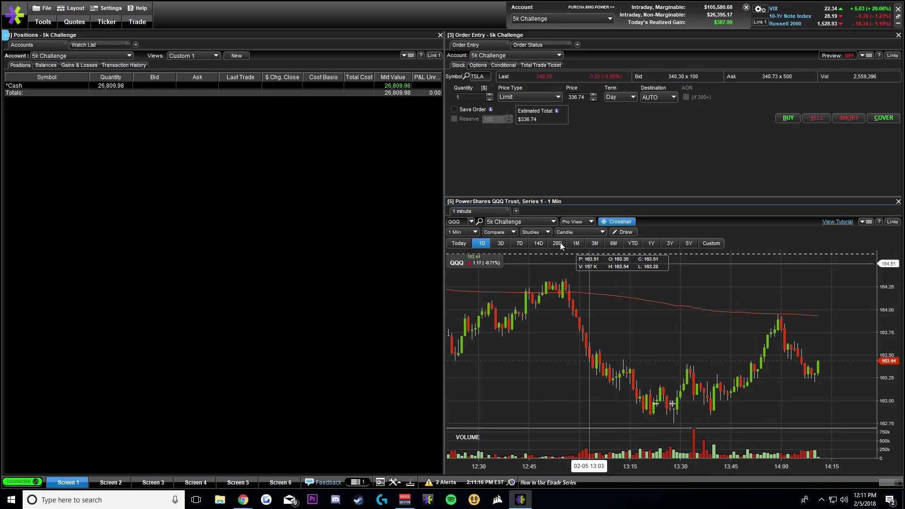
click(542, 232)
mouse_move(561, 330)
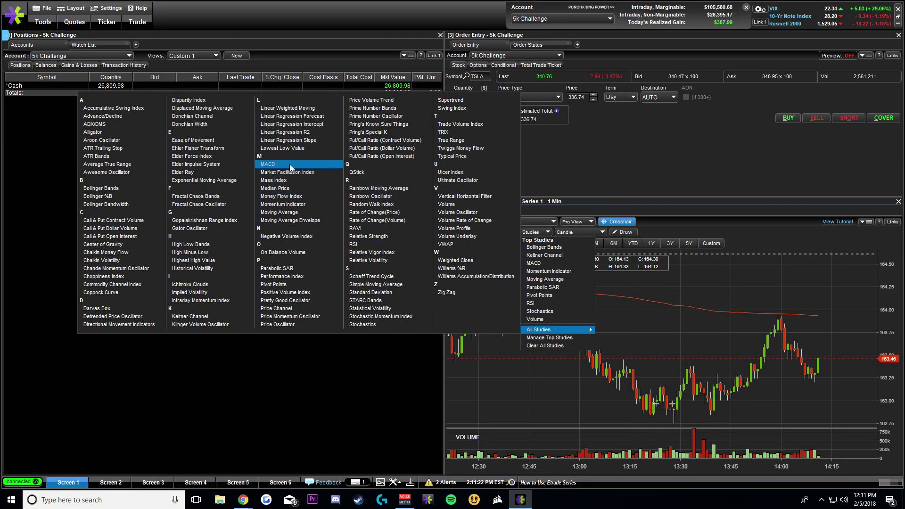
click(296, 215)
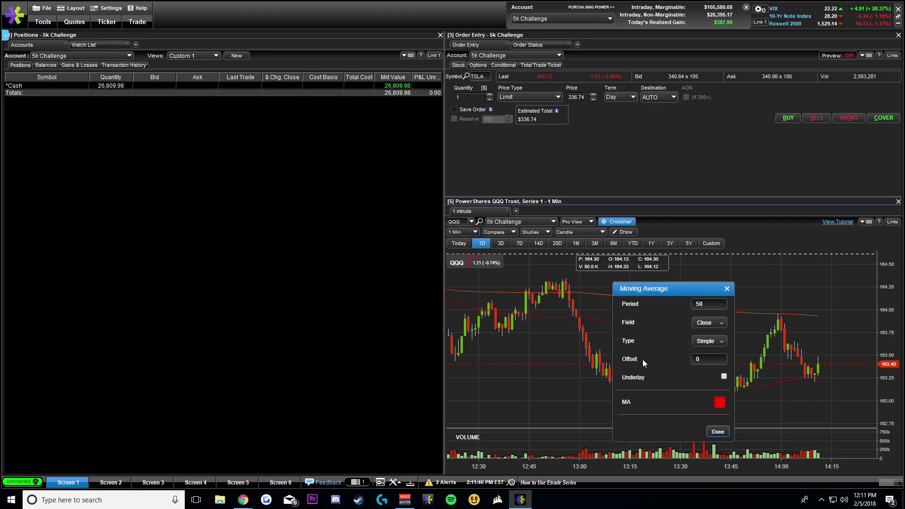
click(712, 345)
click(712, 343)
click(718, 432)
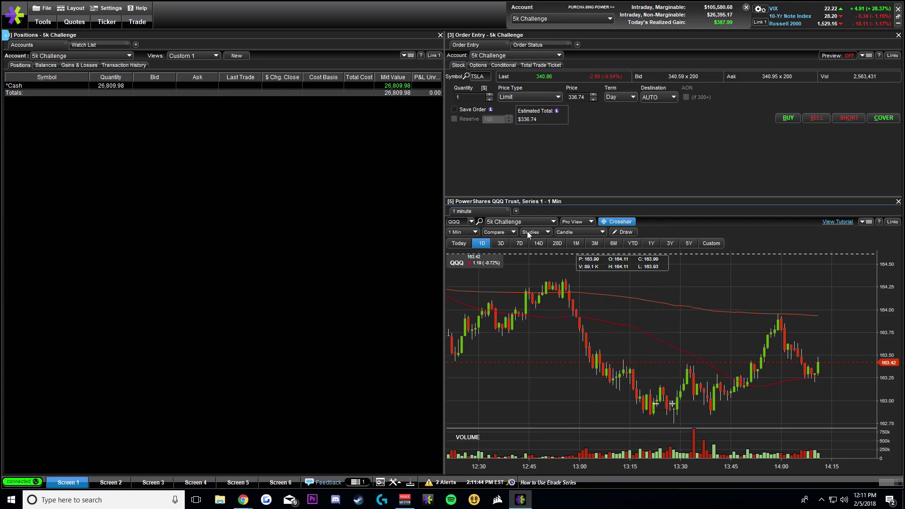
Switch the QQQ chart to the 1M range with daily candles and inspect the moving average there
click(578, 243)
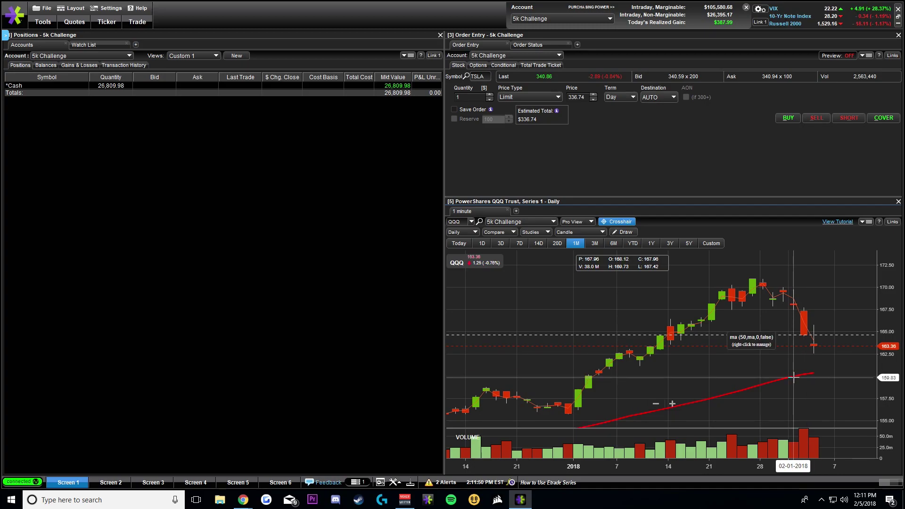
scroll(799, 373, down, 3)
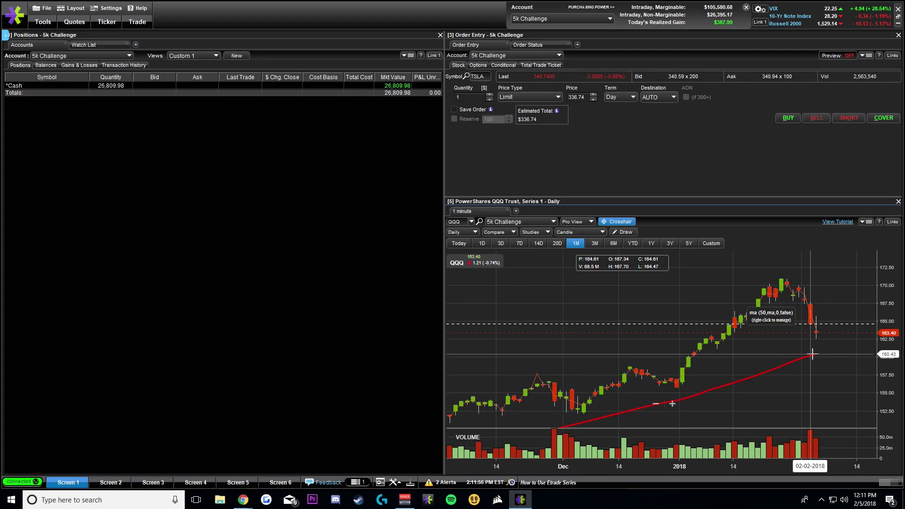
scroll(811, 353, up, 3)
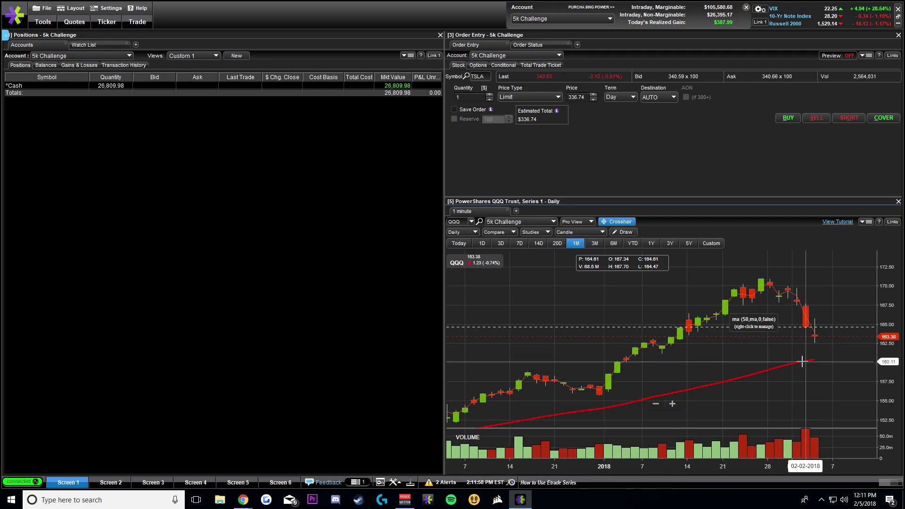
Change the QQQ chart's moving average to the Exponential type with a shorter period
right_click(802, 362)
click(820, 369)
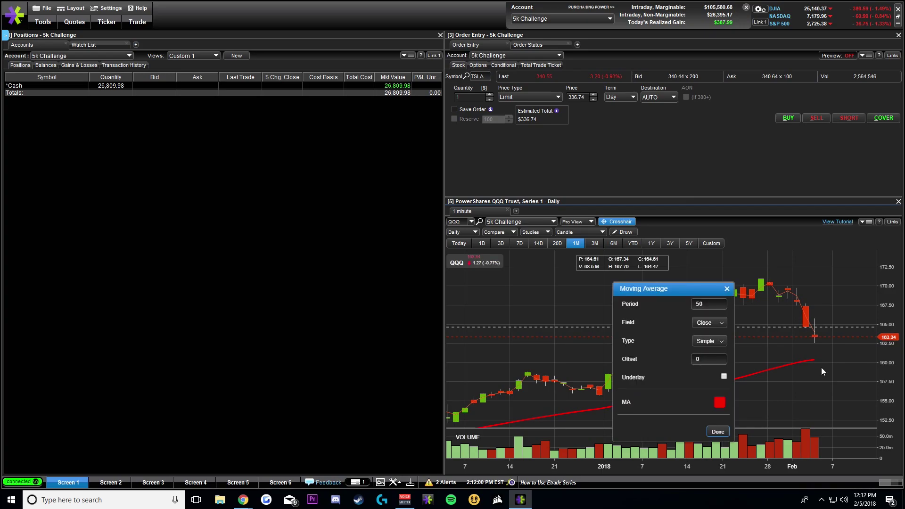
click(716, 346)
click(733, 367)
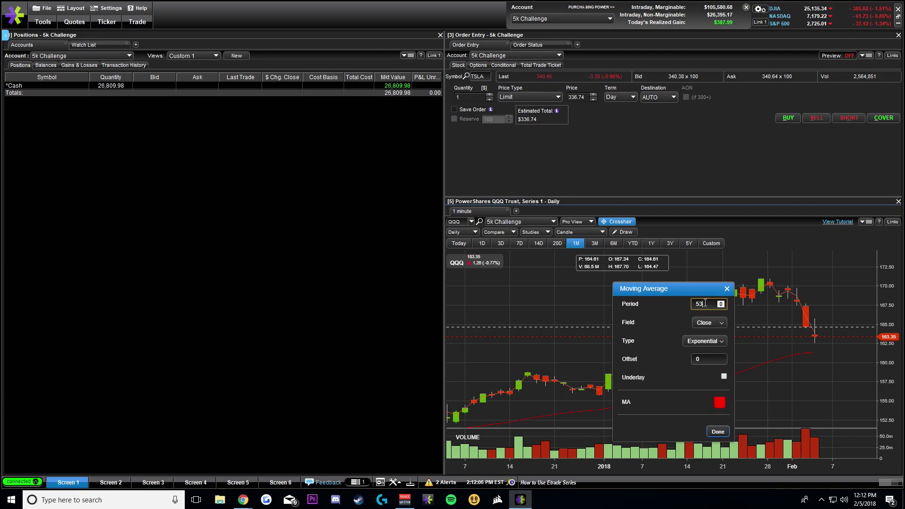
click(719, 432)
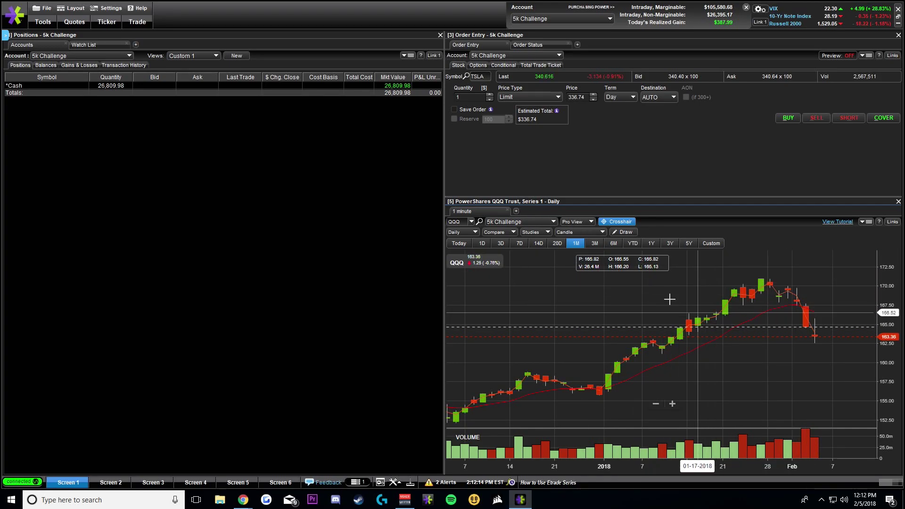
Add a Market Depth window for QQQ beneath the Positions window and set it to ECN Level II
click(516, 212)
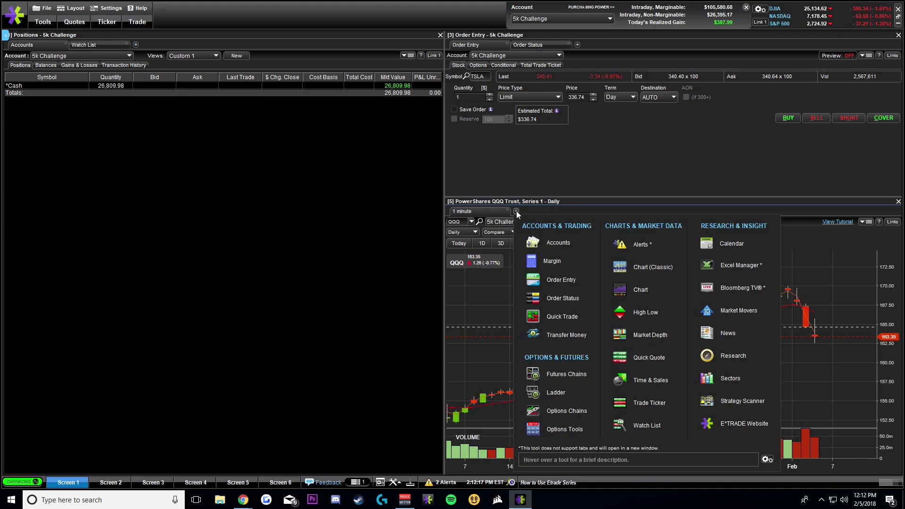
click(654, 336)
drag(556, 209, 298, 228)
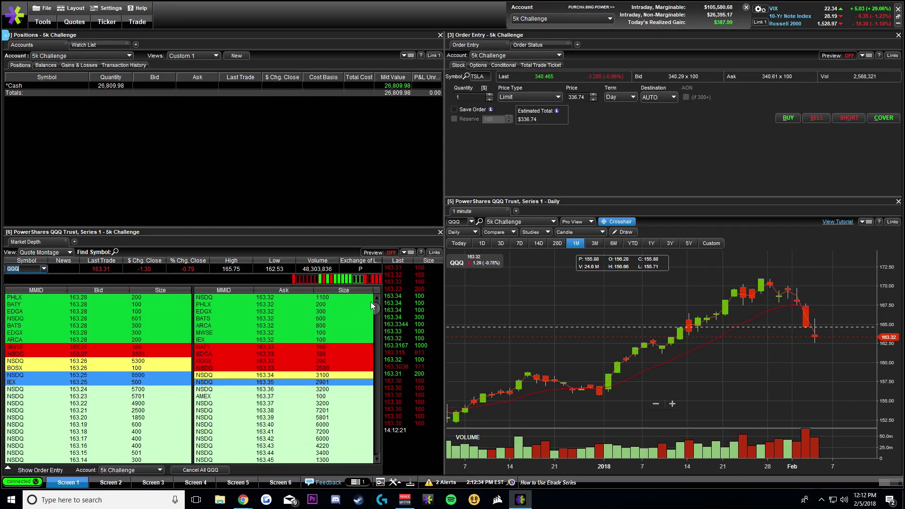
click(405, 253)
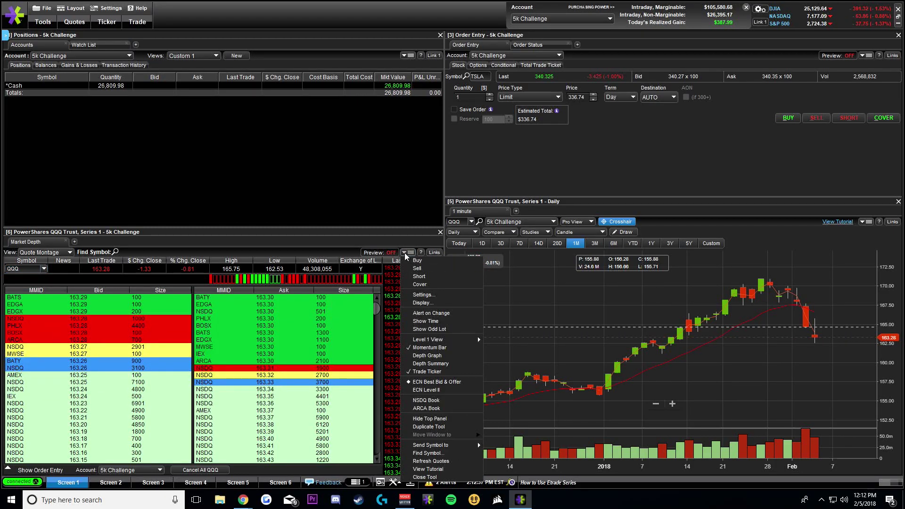
click(446, 390)
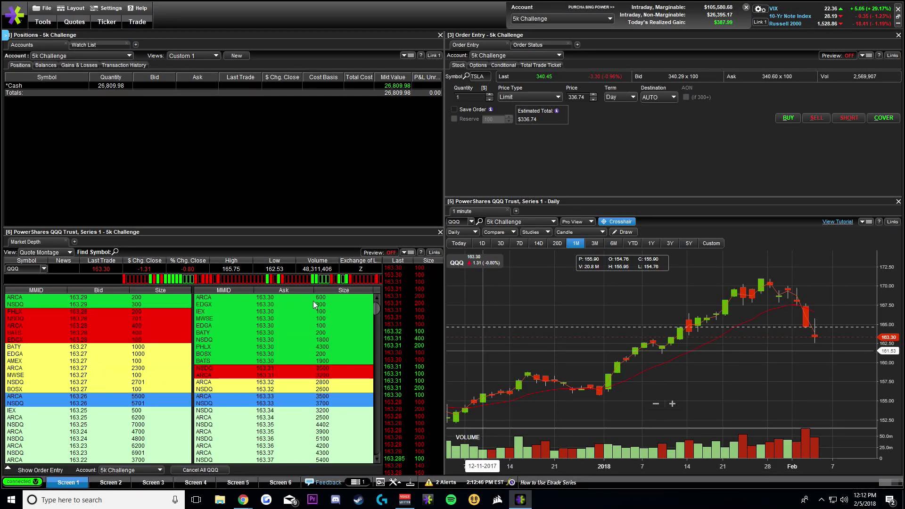
Remove the Exchange of Last Trade and News columns from the Market Depth custom view
click(58, 252)
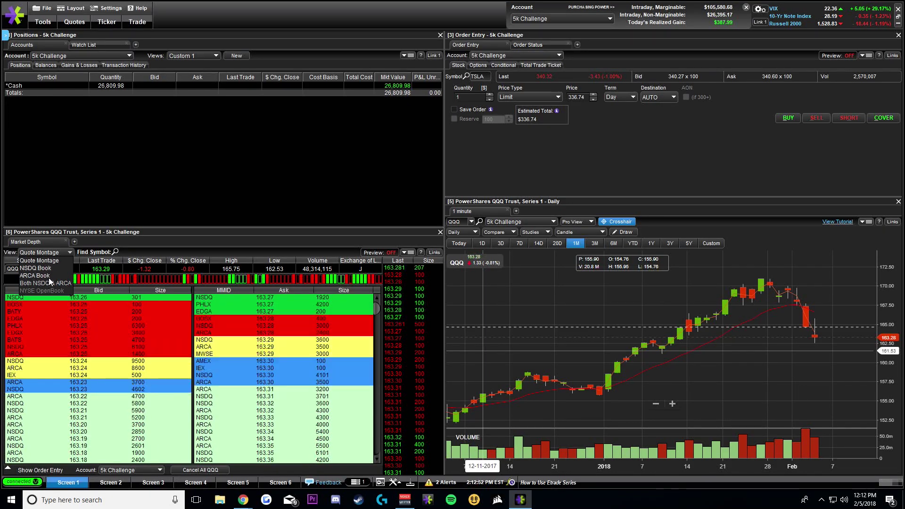
click(404, 254)
click(406, 253)
click(477, 336)
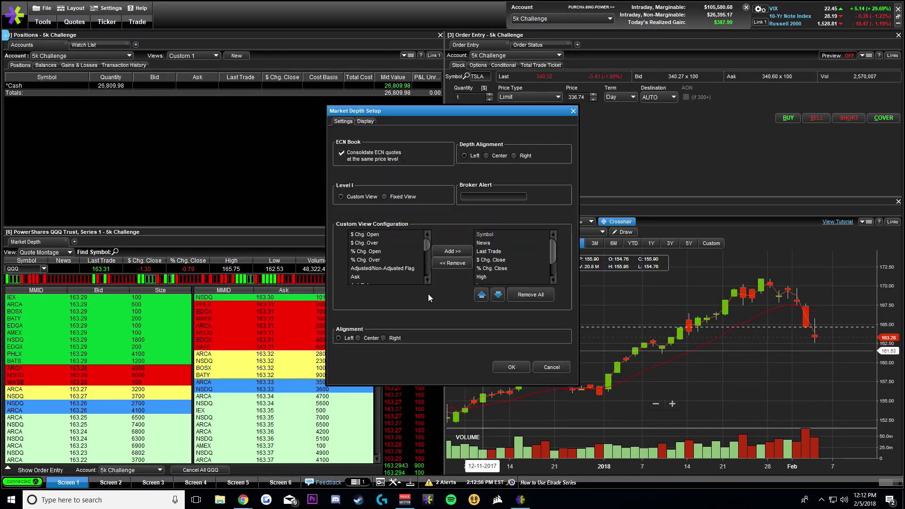
scroll(488, 280, down, 1)
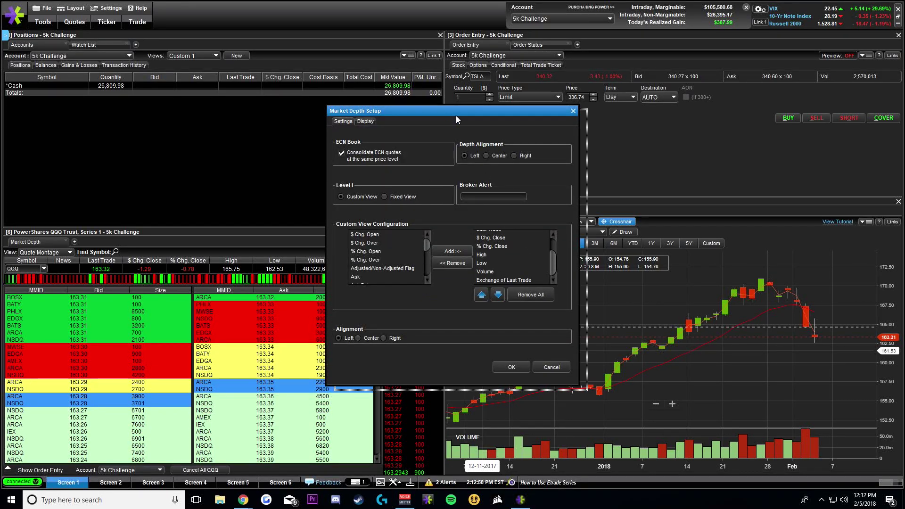
drag(456, 115, 601, 152)
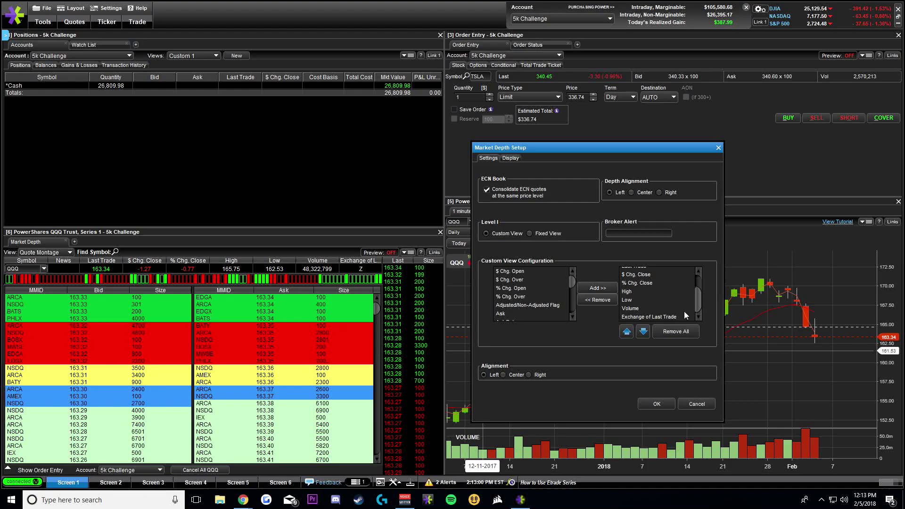
click(600, 301)
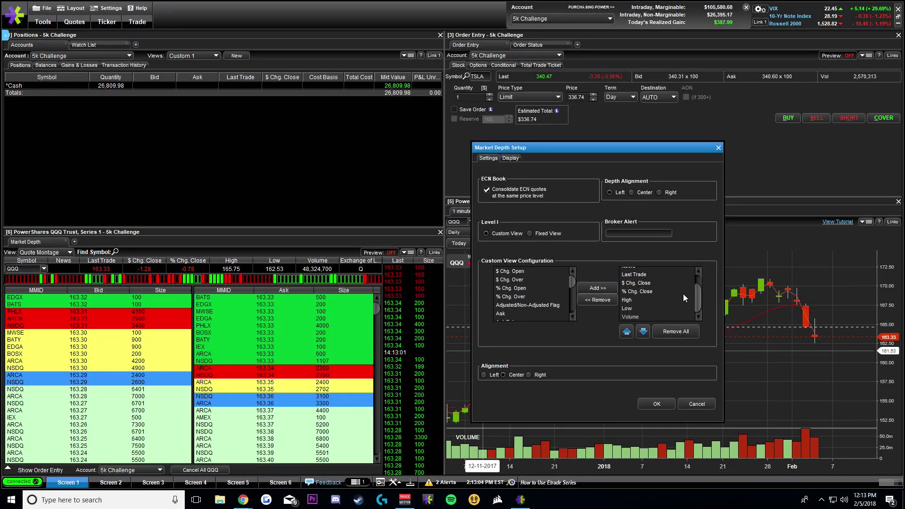
scroll(698, 277, up, 1)
click(636, 280)
click(599, 299)
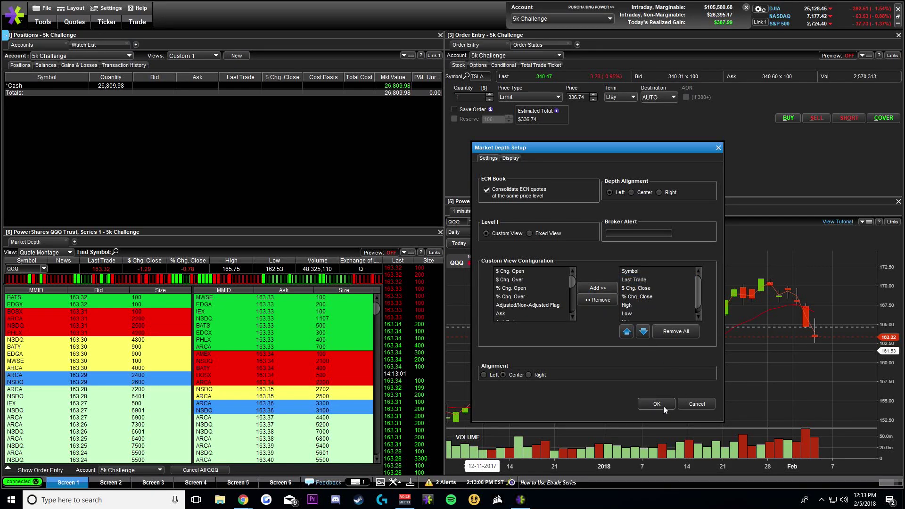
click(660, 406)
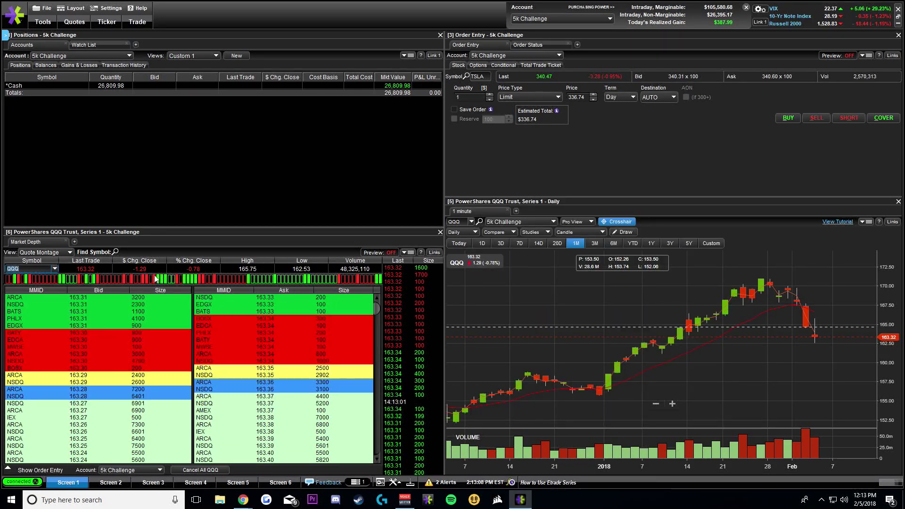
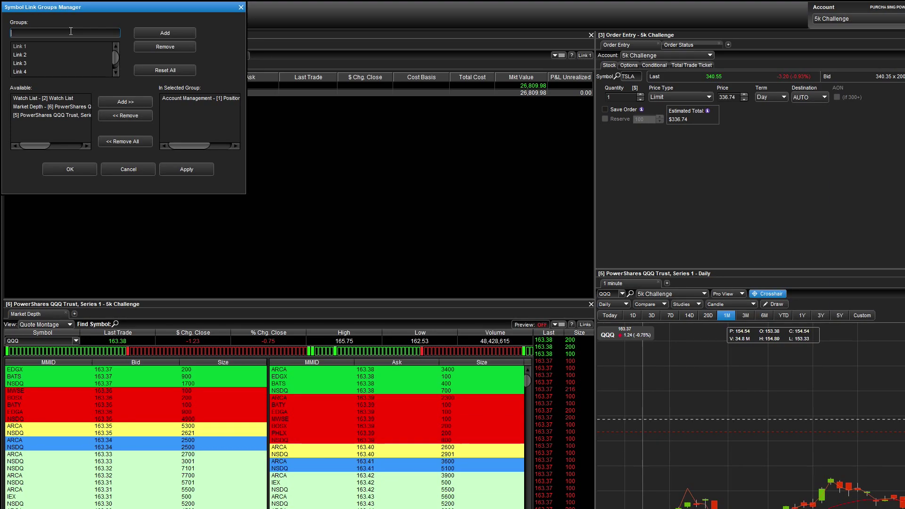
Create a symbol link group named "How to use etrade" and assign the Positions window to it
text(How)
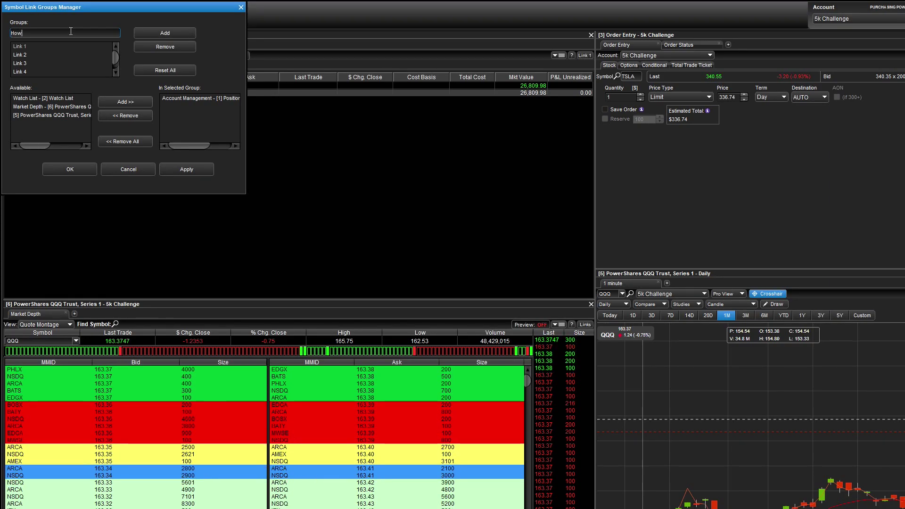
text( to use etra)
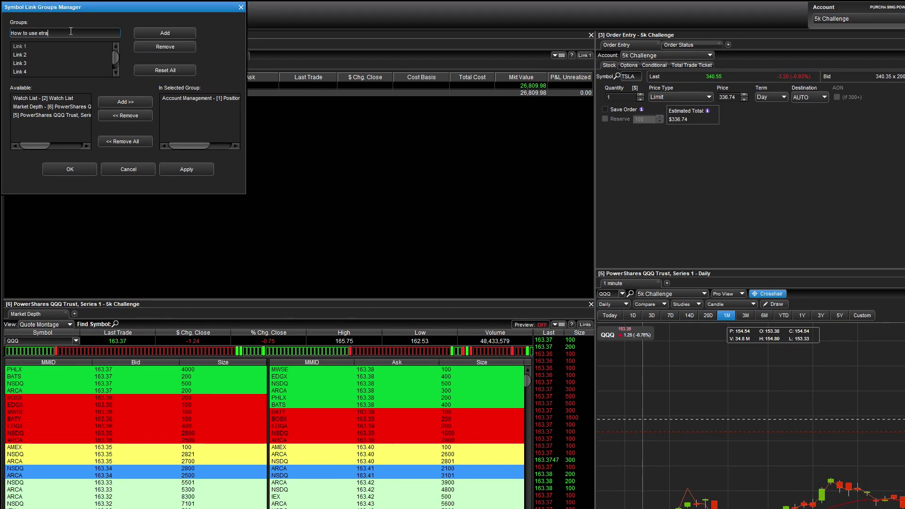
text(de)
click(160, 33)
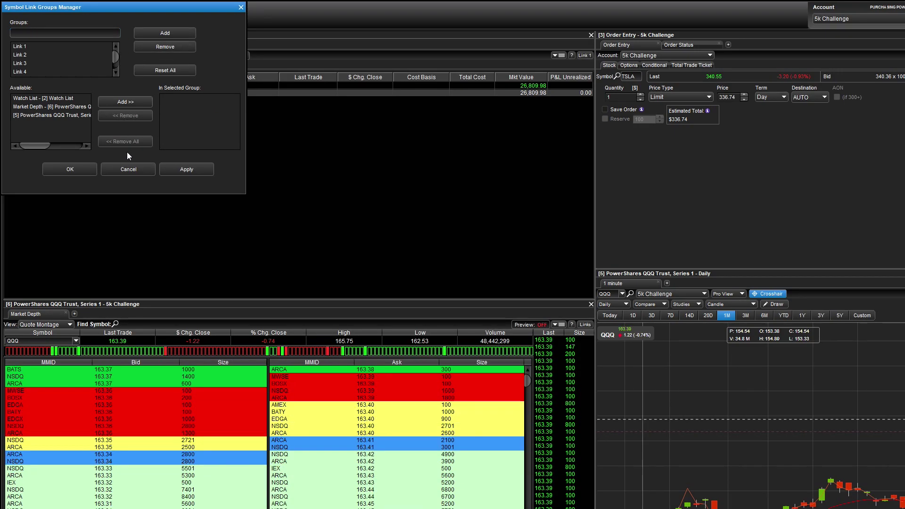
click(95, 171)
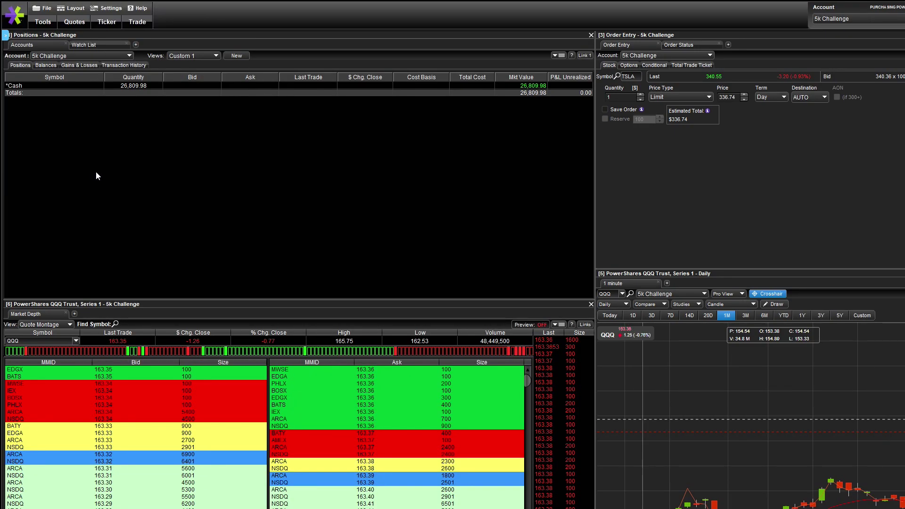
click(584, 55)
click(612, 73)
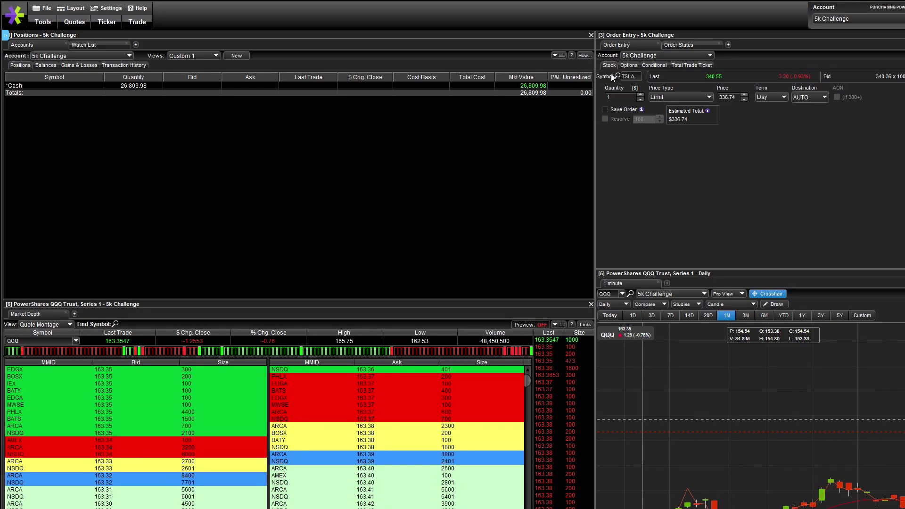
Narrow the Positions and Market Depth windows, and assign Order Entry to the "How to use etrade" link group
drag(593, 105, 488, 104)
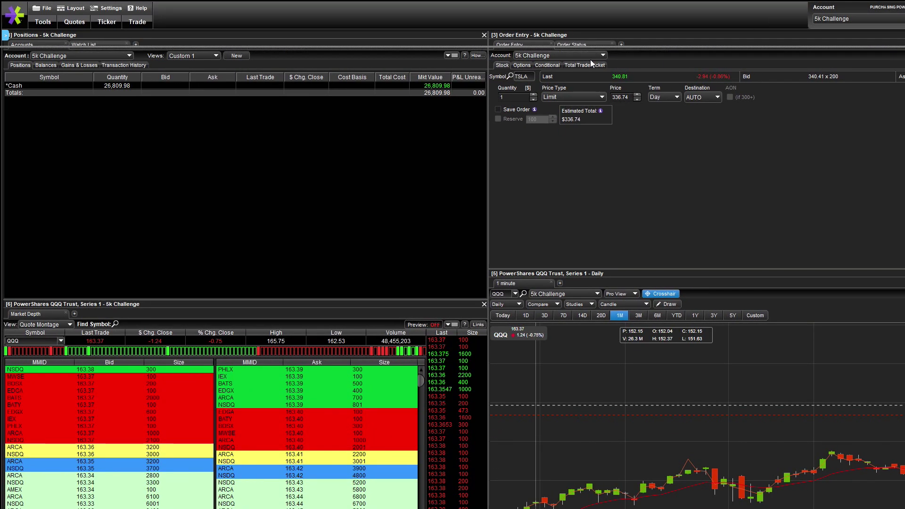
drag(774, 19, 431, 38)
click(857, 36)
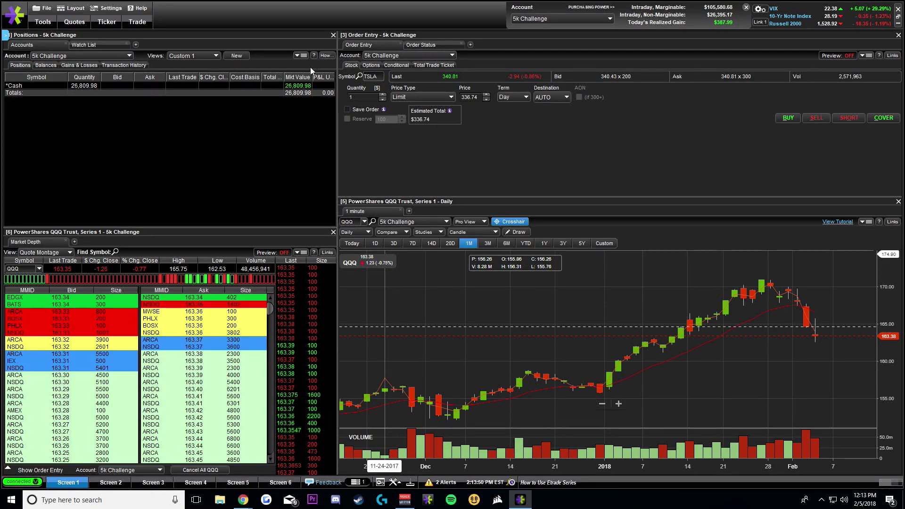
drag(337, 55, 382, 55)
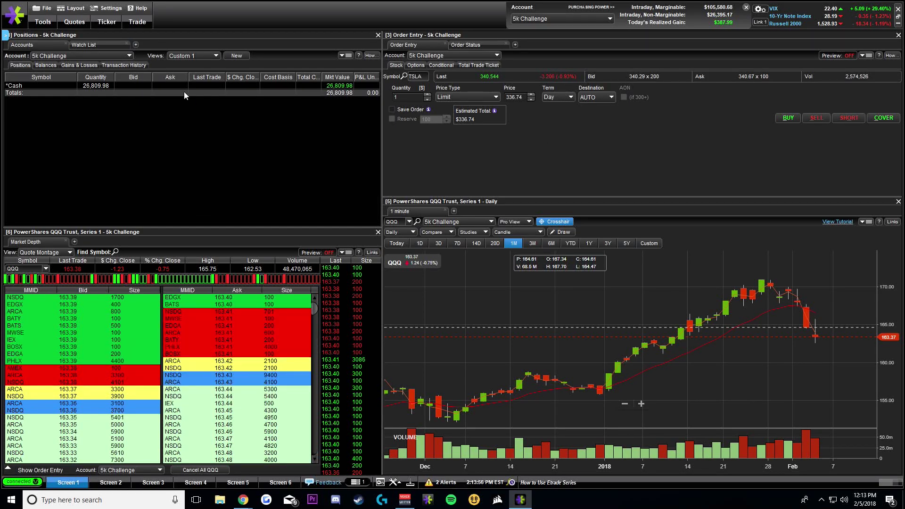
Assign the Watch List to the "How to use etrade" link group and add the symbol AAPL to the list
click(96, 44)
click(372, 55)
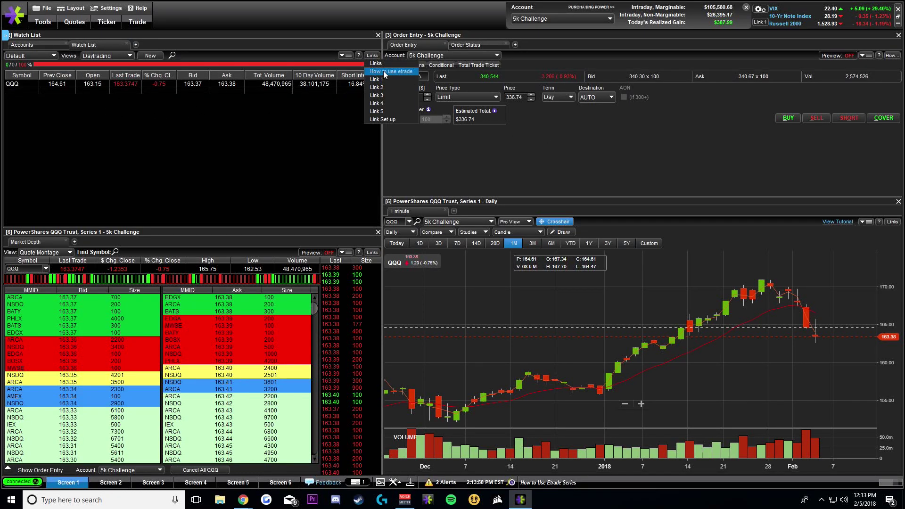
click(21, 91)
text(AAPL)
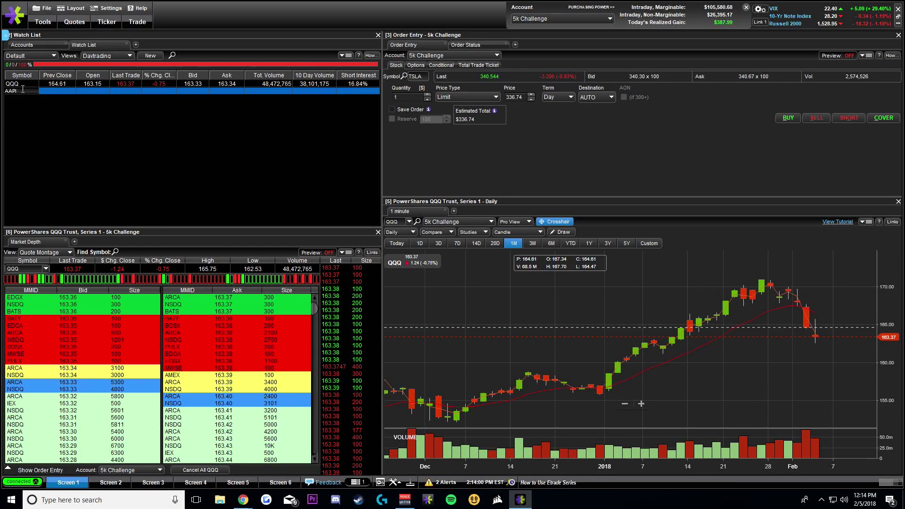
key(Return)
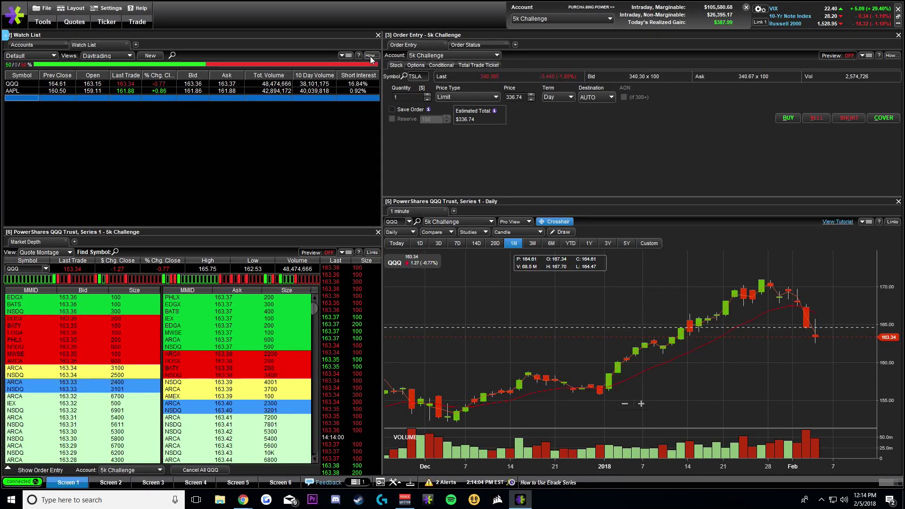
Assign the chart and Market Depth to the "How to use etrade" link group, testing the links by selecting QQQ and AAPL in the Watch List
click(23, 91)
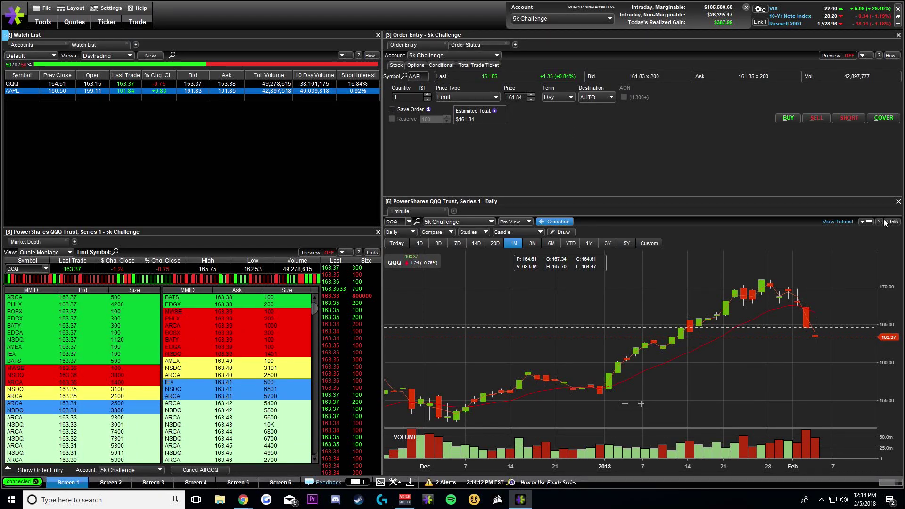
click(14, 83)
click(14, 91)
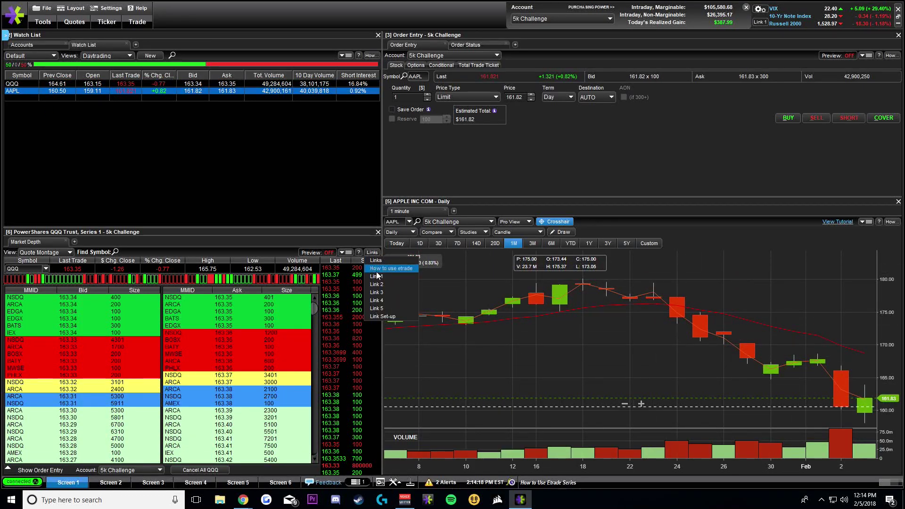
click(14, 91)
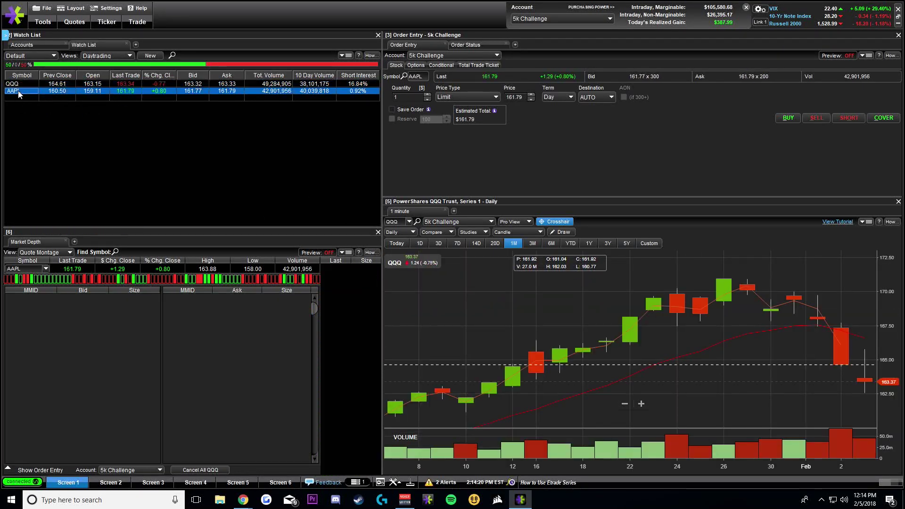